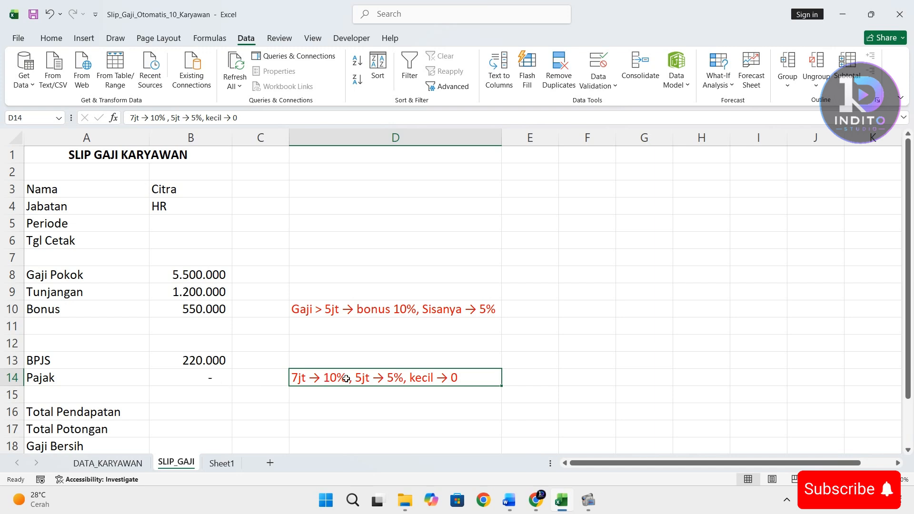
# Step: Add "Pendapatan " to the start of the tax rule note in D14, before "7jt"
pyautogui.doubleClick(293, 379)
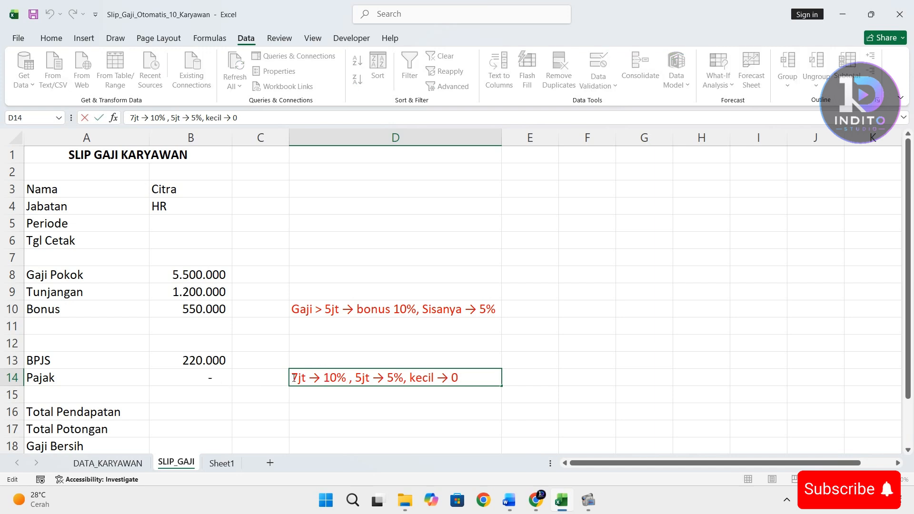
pyautogui.write('pebda')
pyautogui.press('BackSpace')
pyautogui.press('BackSpace')
pyautogui.press('BackSpace')
pyautogui.press('BackSpace')
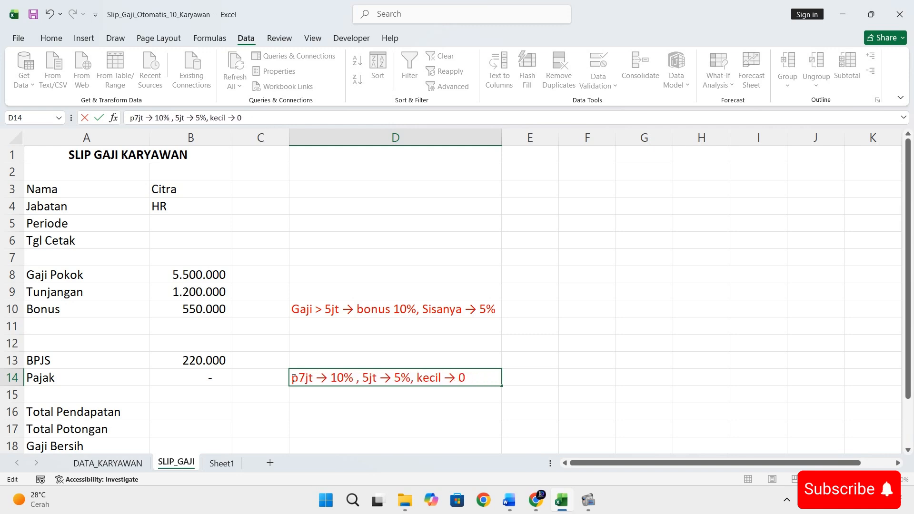
pyautogui.press('BackSpace')
pyautogui.write('Penda')
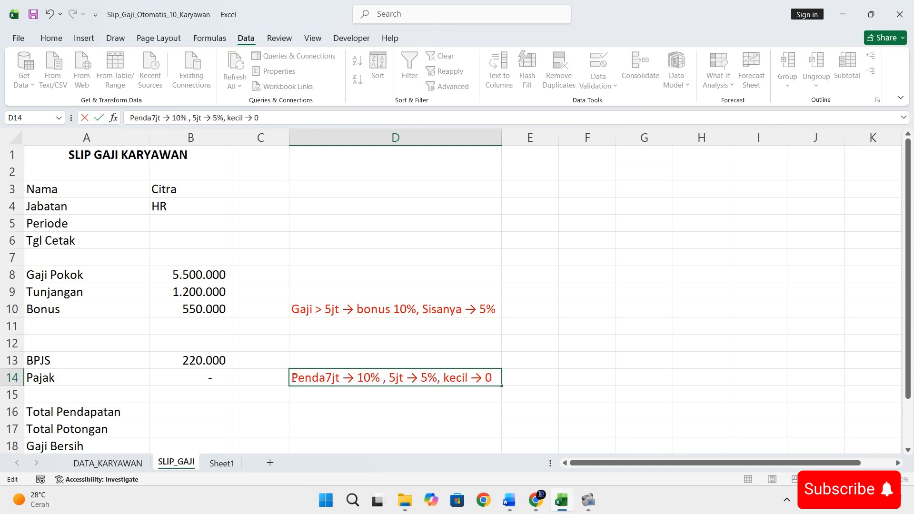
pyautogui.write('patan')
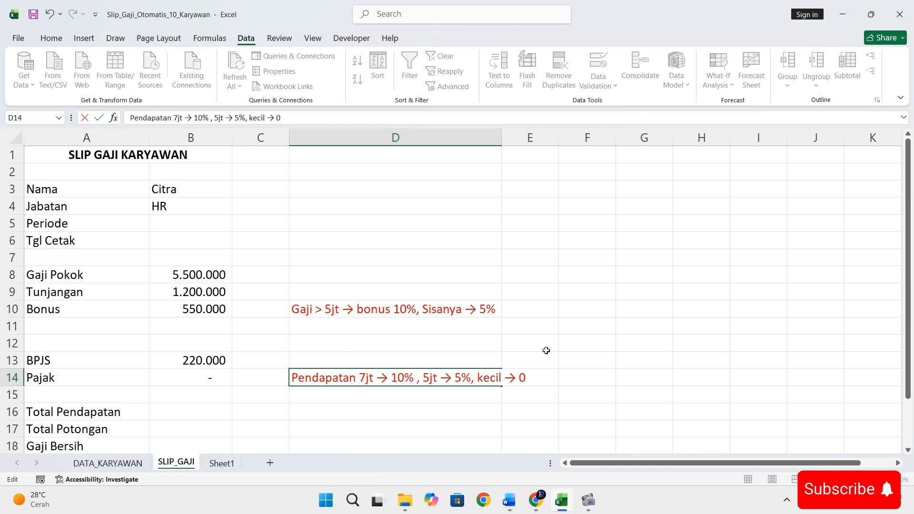
pyautogui.click(565, 358)
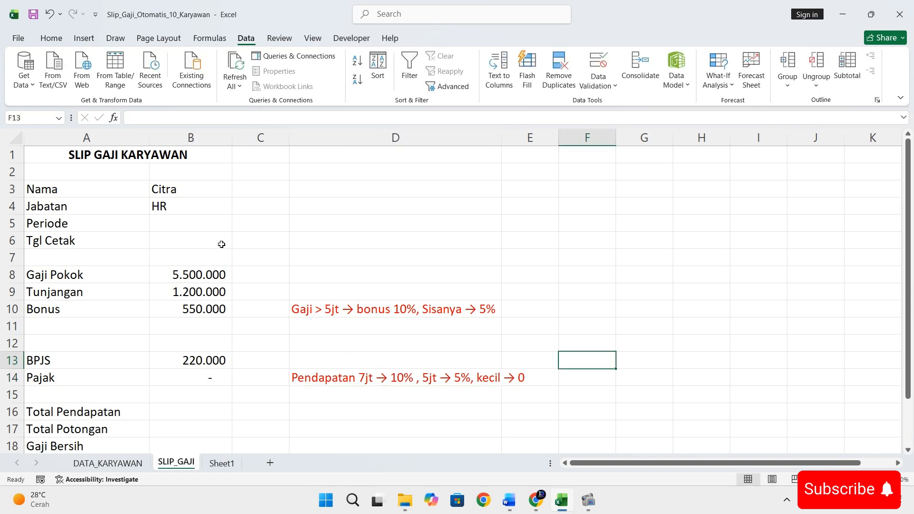
# Step: Check the base salaries in DATA_KARYAWAN, choose the IT employee in B3 of SLIP_GAJI, and inspect the Pajak formula in B14
pyautogui.click(208, 194)
pyautogui.click(106, 462)
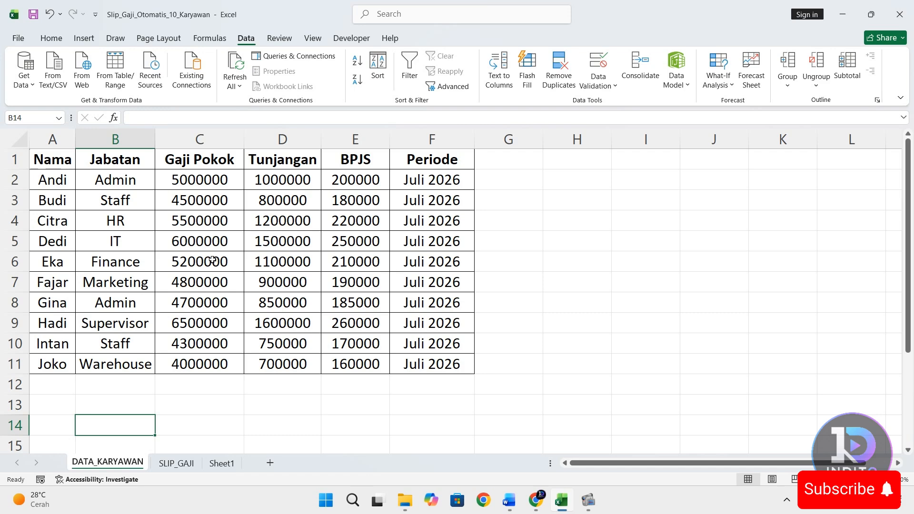
pyautogui.click(213, 243)
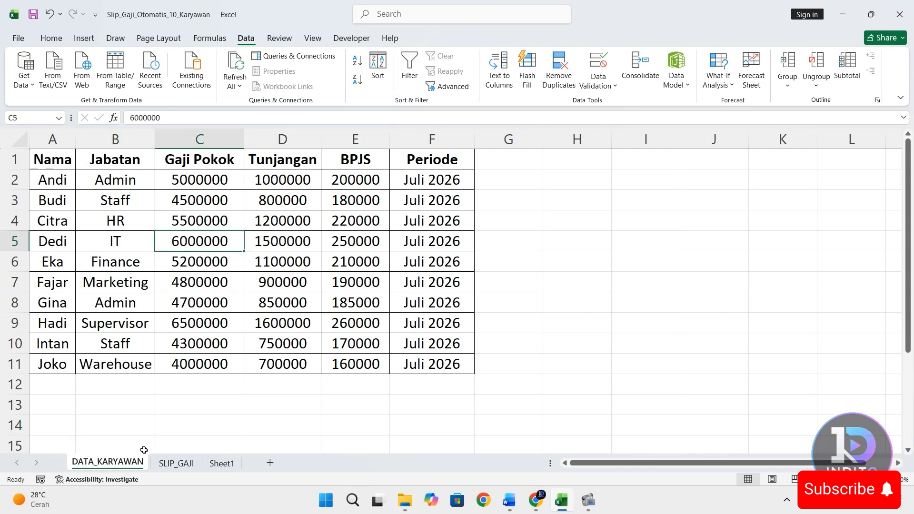
pyautogui.click(168, 465)
pyautogui.click(237, 191)
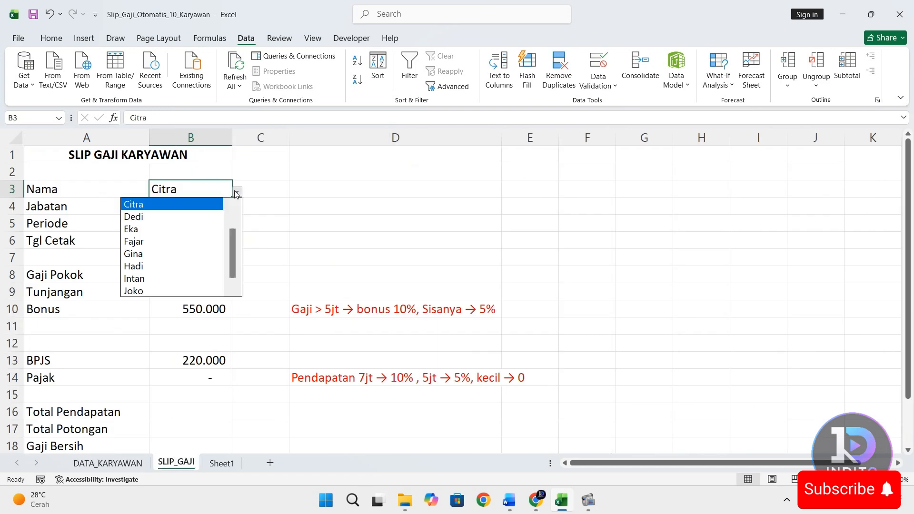
pyautogui.click(214, 216)
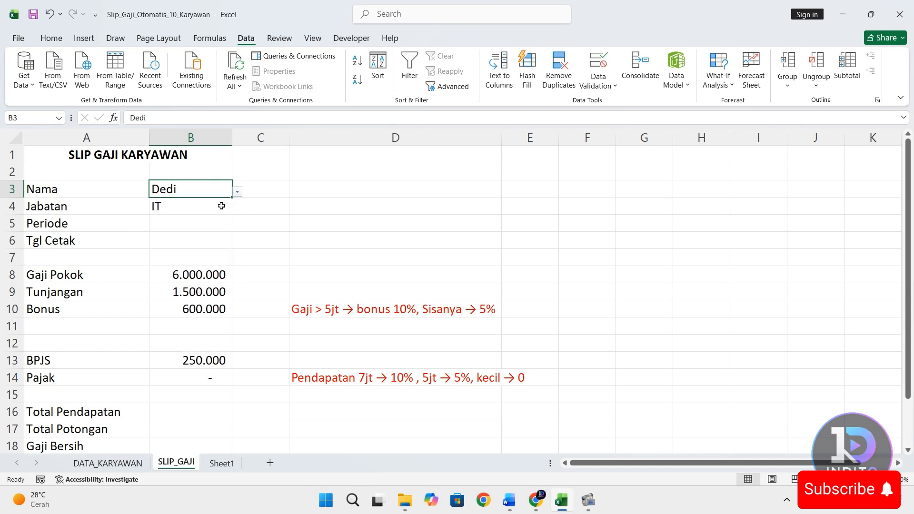
pyautogui.click(198, 380)
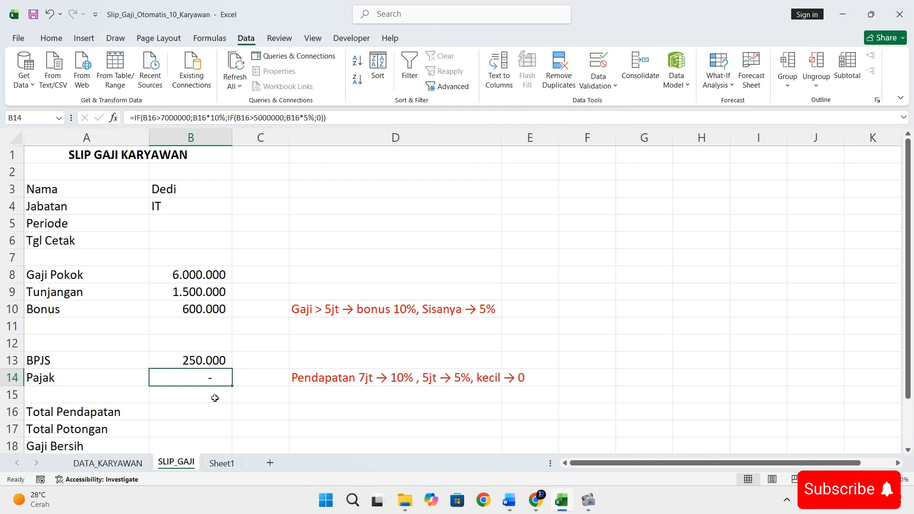
pyautogui.click(253, 349)
pyautogui.click(206, 382)
# Step: Calculate Total Pendapatan in B16 with the formula =SUM(B8:B10)
pyautogui.click(184, 408)
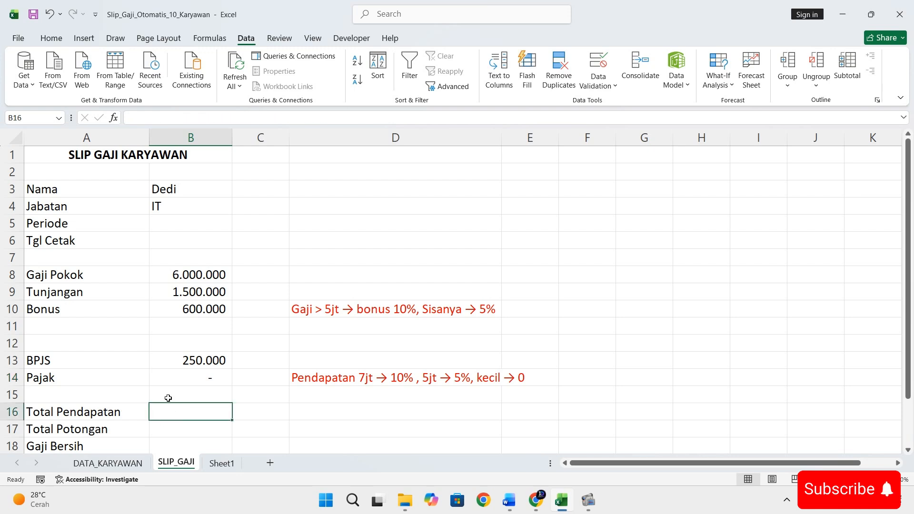
pyautogui.write('sum')
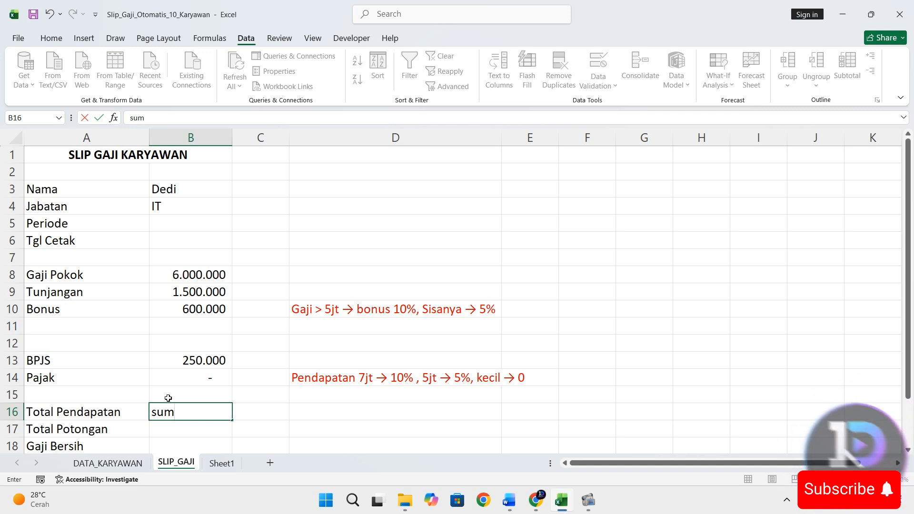
pyautogui.press('BackSpace')
pyautogui.press('BackSpace')
pyautogui.press('BackSpace')
pyautogui.write('=sum')
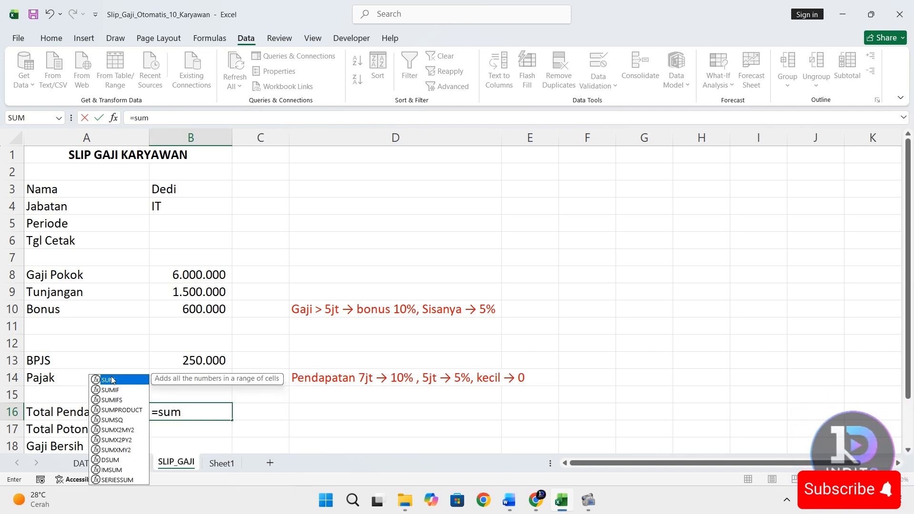
pyautogui.doubleClick(111, 380)
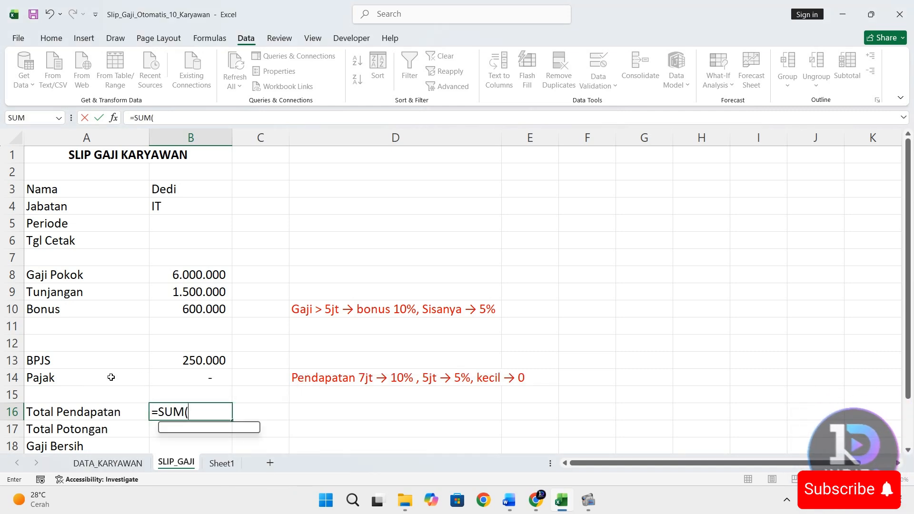
pyautogui.moveTo(190, 275); pyautogui.dragTo(185, 306)
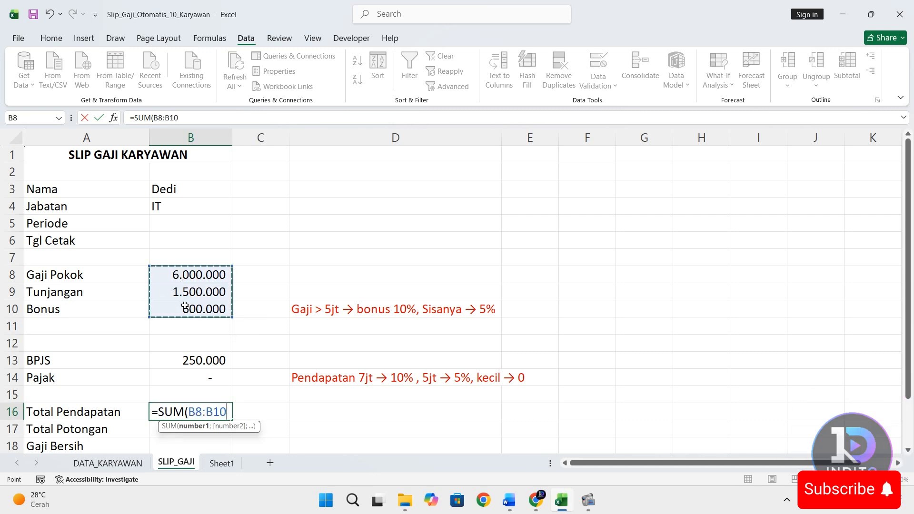
pyautogui.press('Return')
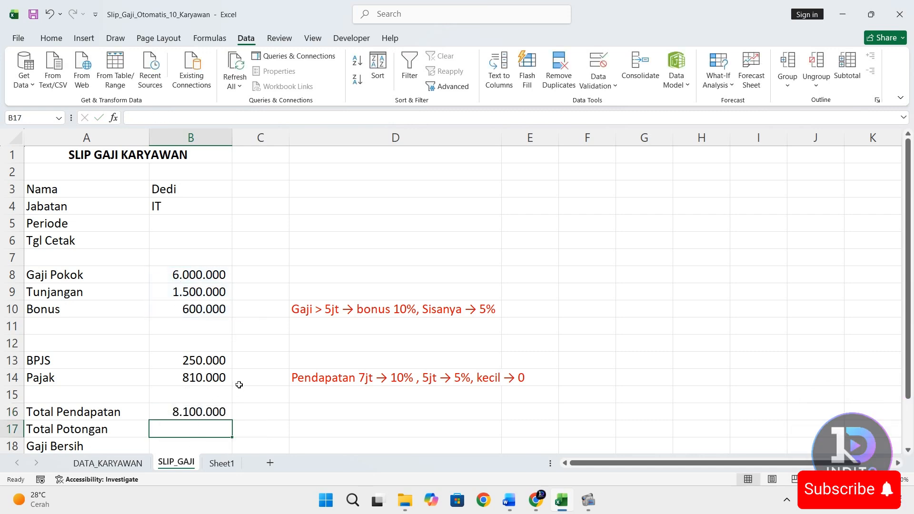
pyautogui.click(194, 411)
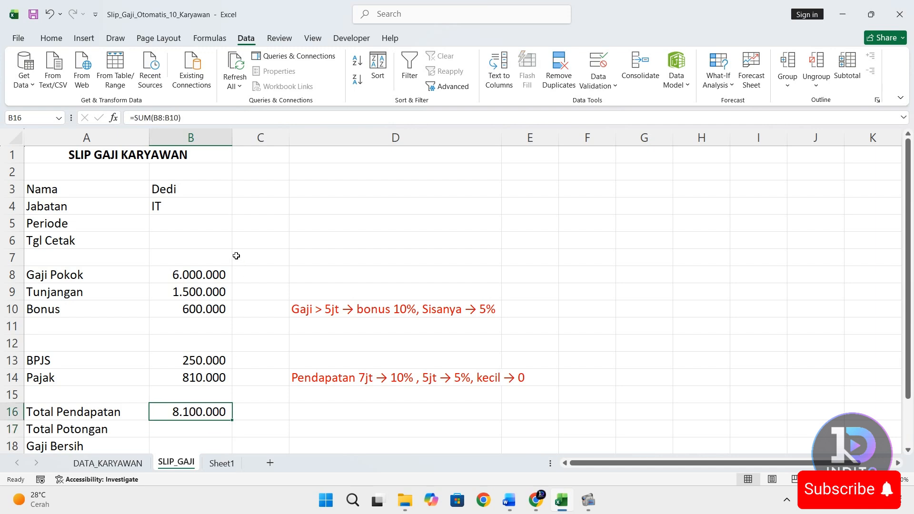
# Step: Test the payslip's tax calculation by choosing the HR employee and the Supervisor in turn in B3
pyautogui.click(211, 194)
pyautogui.click(237, 192)
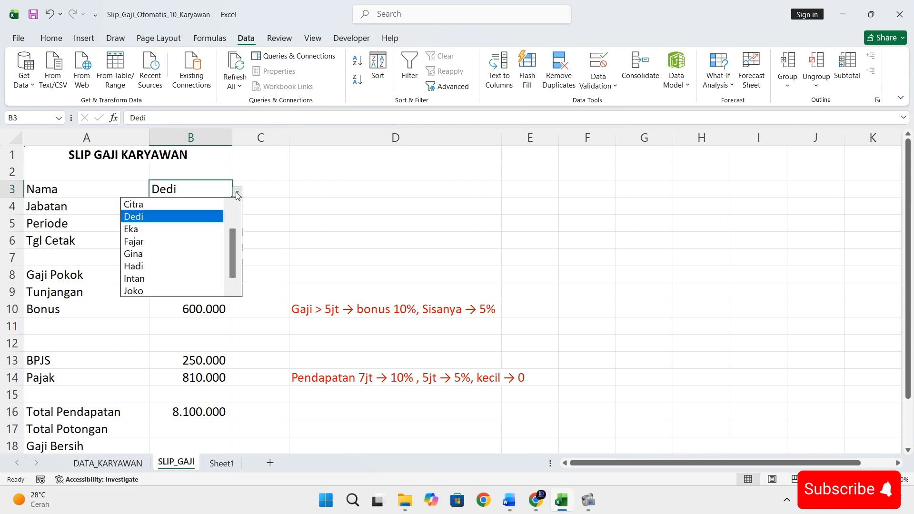
pyautogui.click(203, 208)
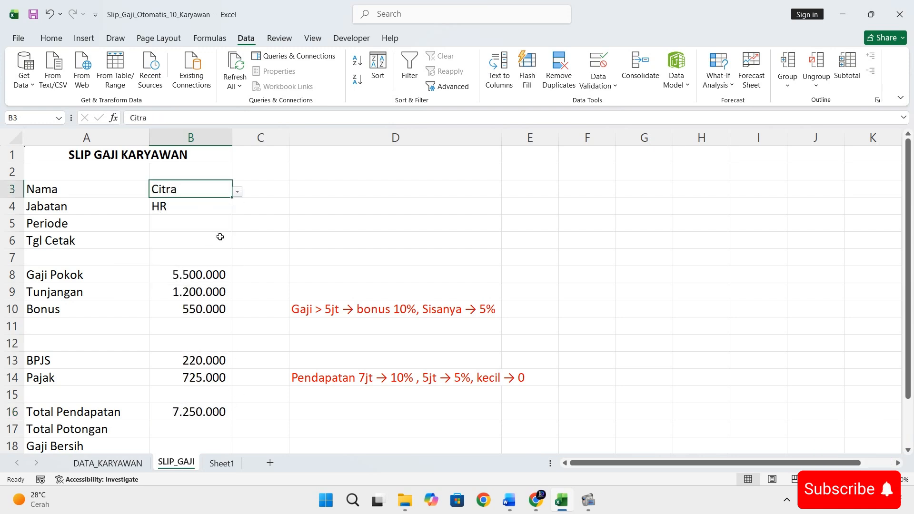
pyautogui.click(237, 191)
pyautogui.click(198, 266)
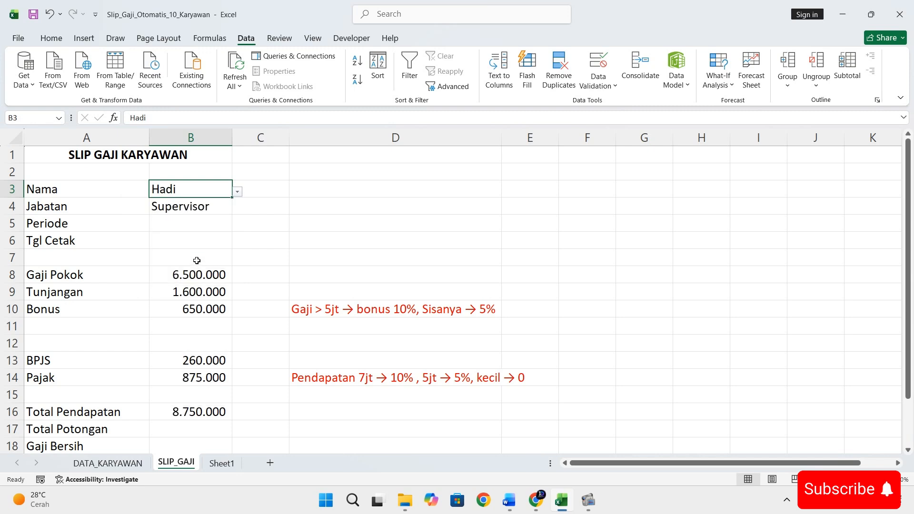
# Step: Choose the first employee of the list, an Admin, as the payslip's Nama in B3 to check the tax
pyautogui.click(241, 198)
pyautogui.click(217, 187)
pyautogui.click(237, 192)
pyautogui.scroll(1, 232, 235)
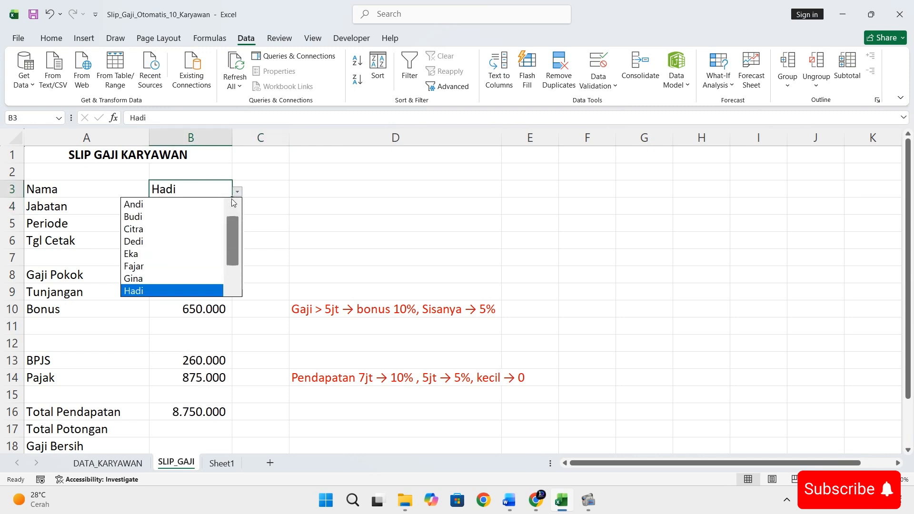
pyautogui.click(212, 206)
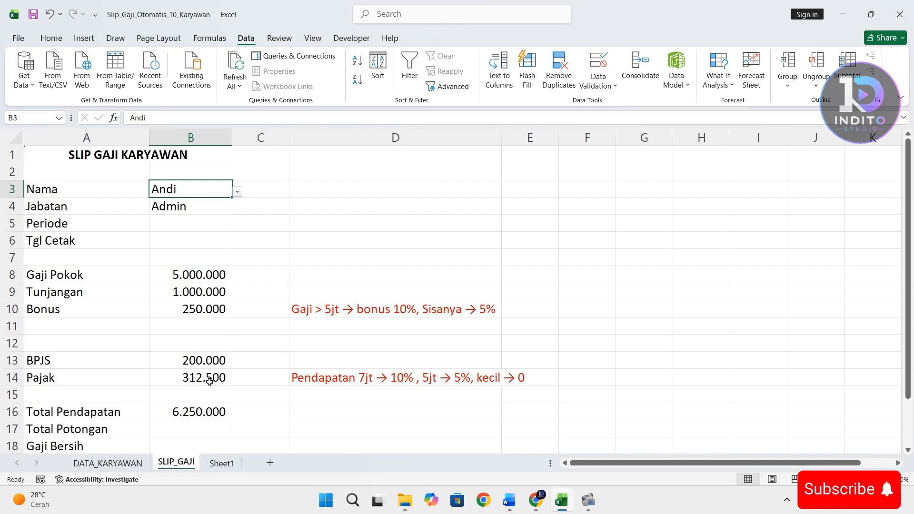
# Step: Switch the payslip's Nama in B3 to the Supervisor and the Marketing employee in turn to compare their Pajak
pyautogui.click(237, 185)
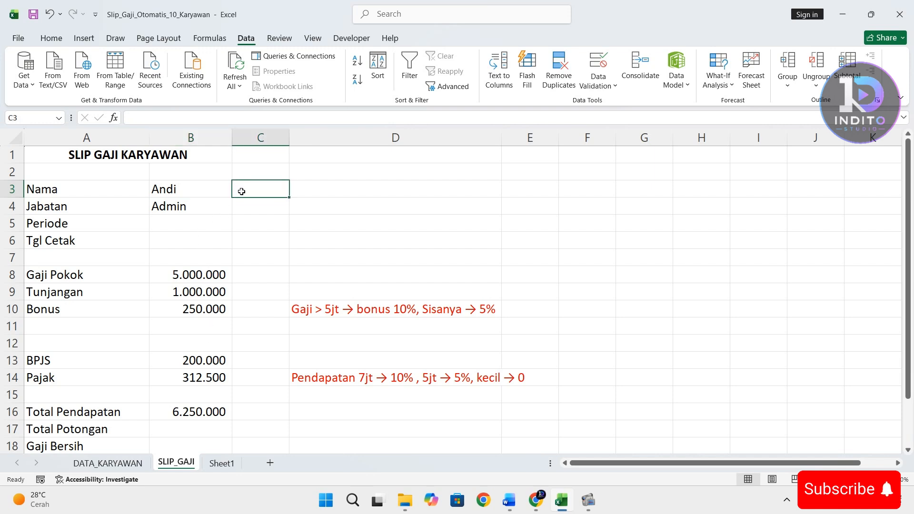
pyautogui.click(229, 192)
pyautogui.click(243, 196)
pyautogui.click(218, 192)
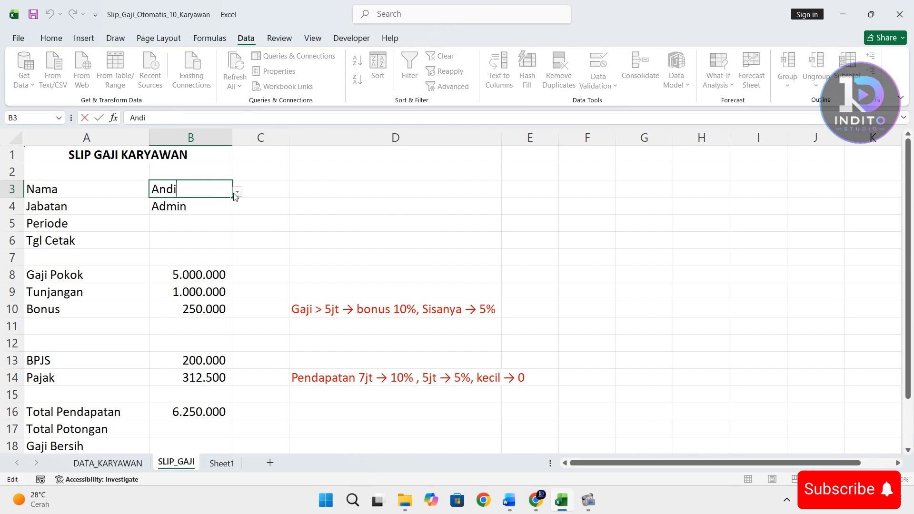
pyautogui.click(236, 191)
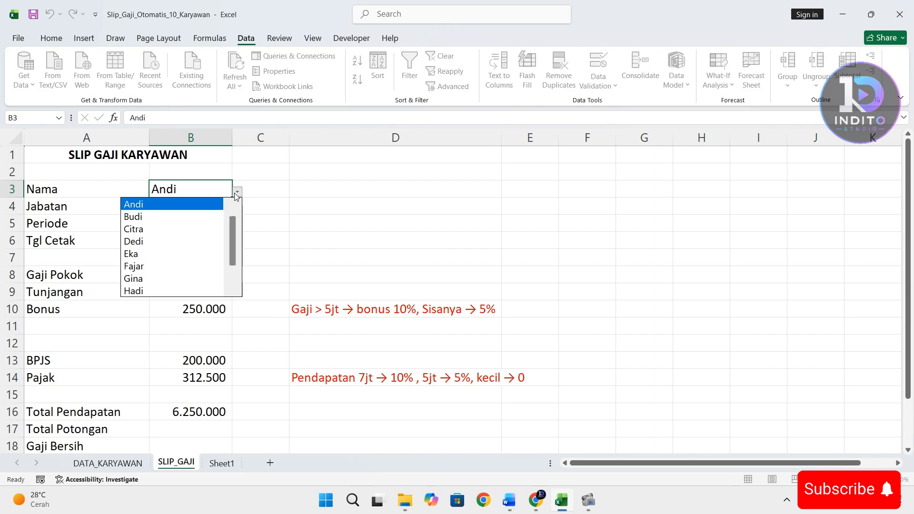
pyautogui.click(173, 286)
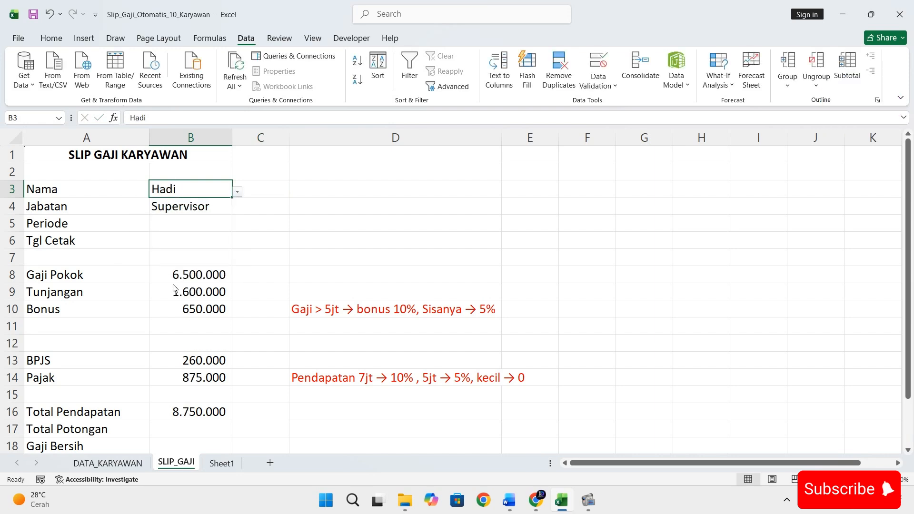
pyautogui.click(237, 192)
pyautogui.click(191, 240)
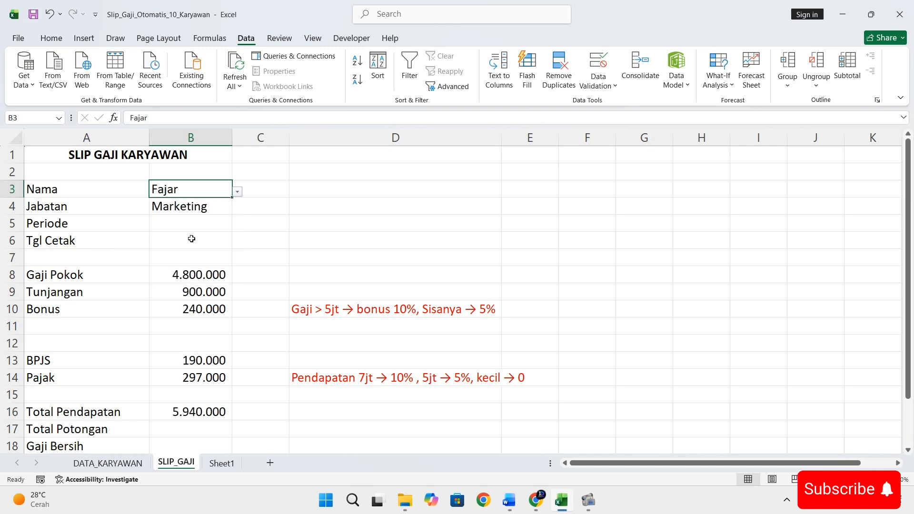
# Step: Look over the completed payslip on Sheet1 and the employee table on DATA_KARYAWAN, ending back on SLIP_GAJI
pyautogui.click(227, 469)
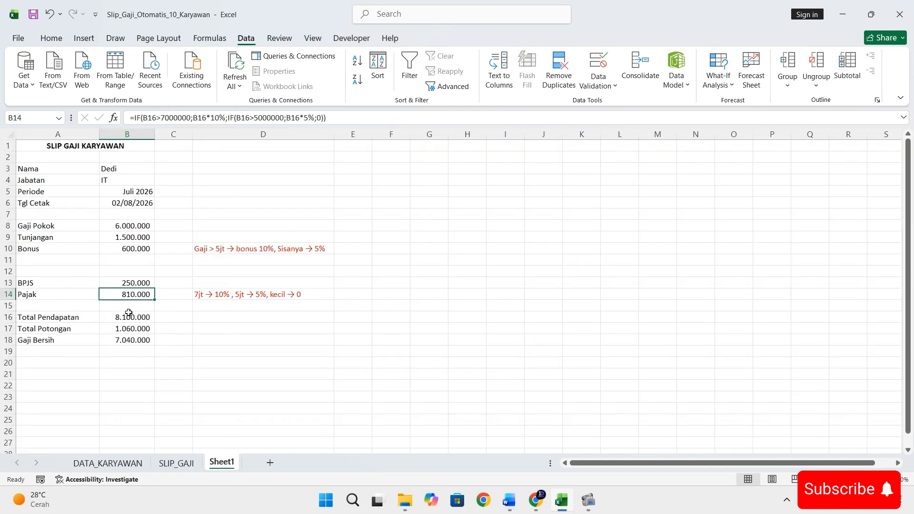
pyautogui.click(176, 464)
pyautogui.click(137, 467)
pyautogui.click(184, 466)
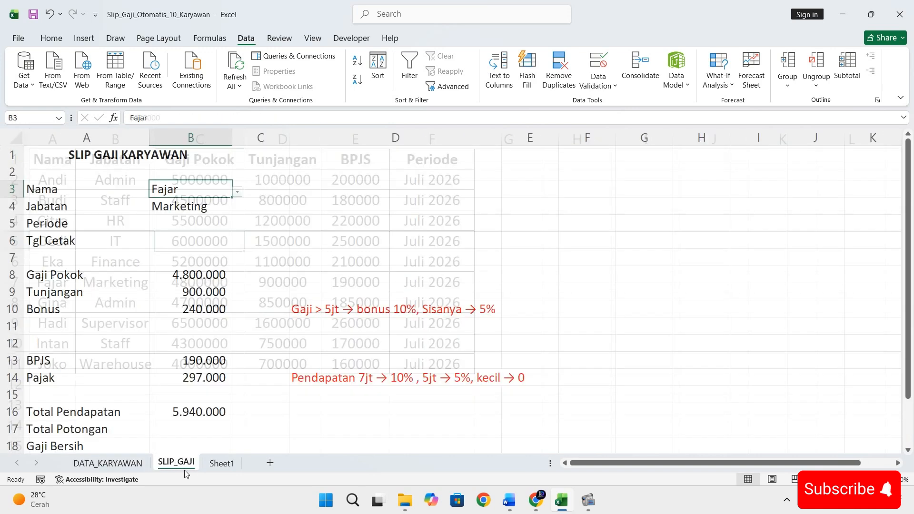
pyautogui.click(271, 418)
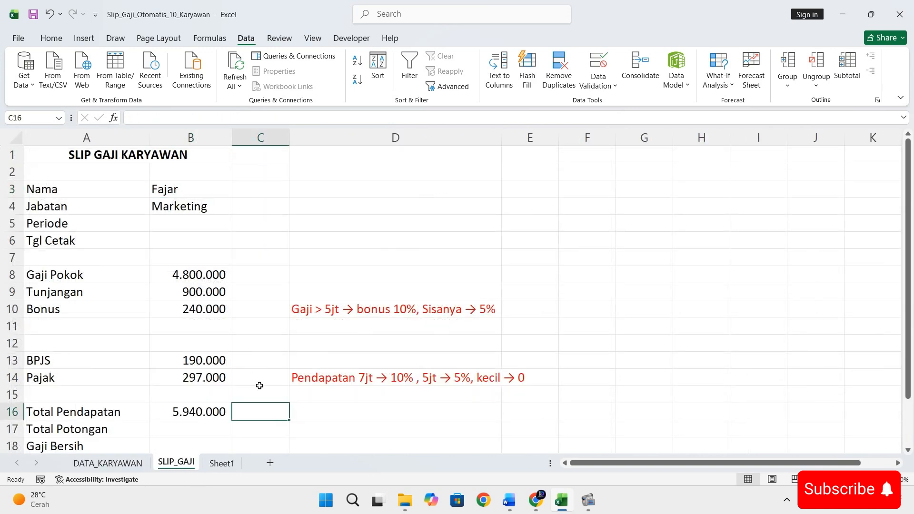
# Step: Find the lowest base salary in DATA_KARYAWAN and choose that Warehouse employee in B3 of SLIP_GAJI to check the Pajak
pyautogui.click(133, 466)
pyautogui.click(195, 364)
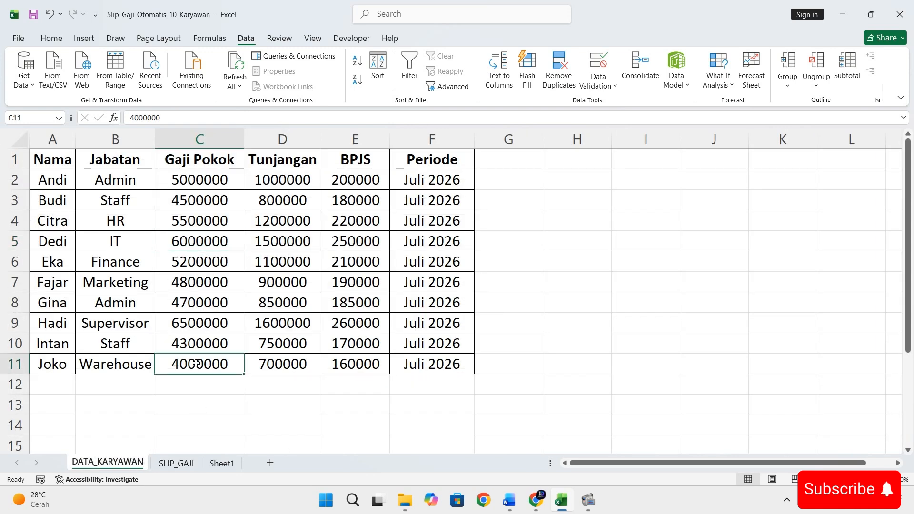
pyautogui.click(190, 464)
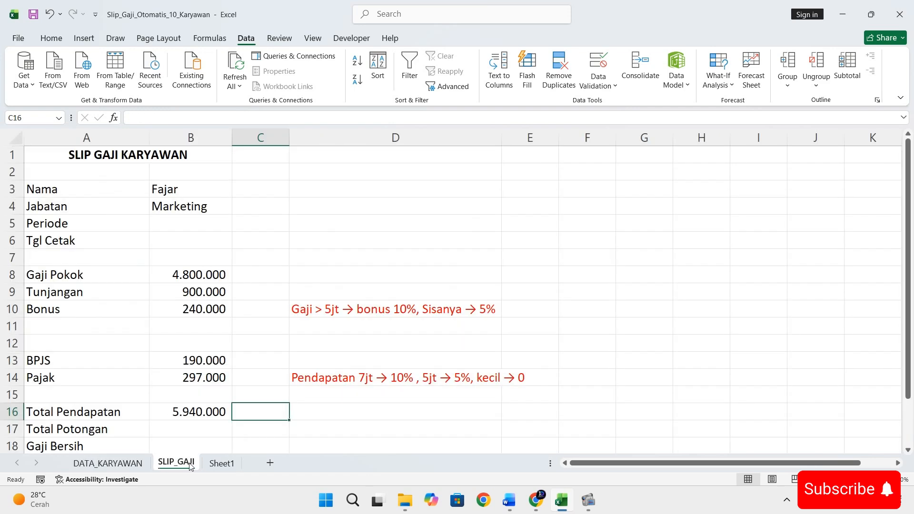
pyautogui.click(204, 193)
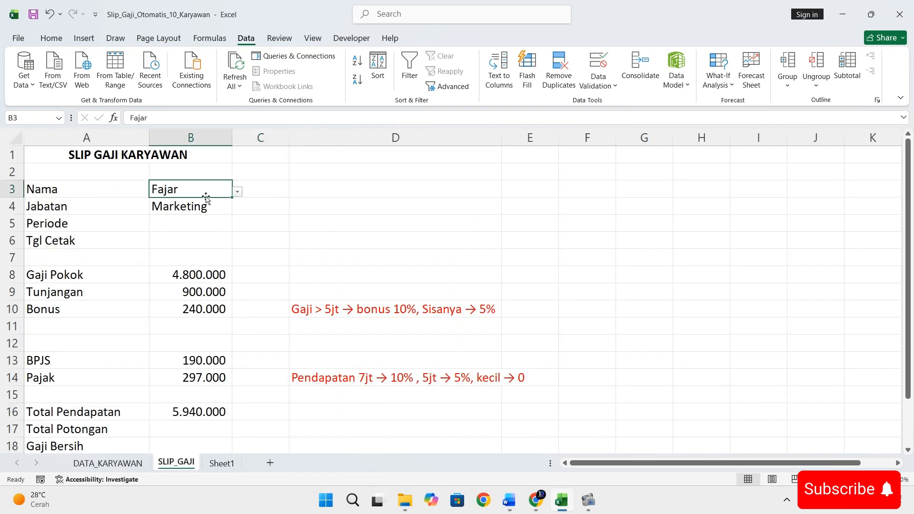
pyautogui.click(236, 191)
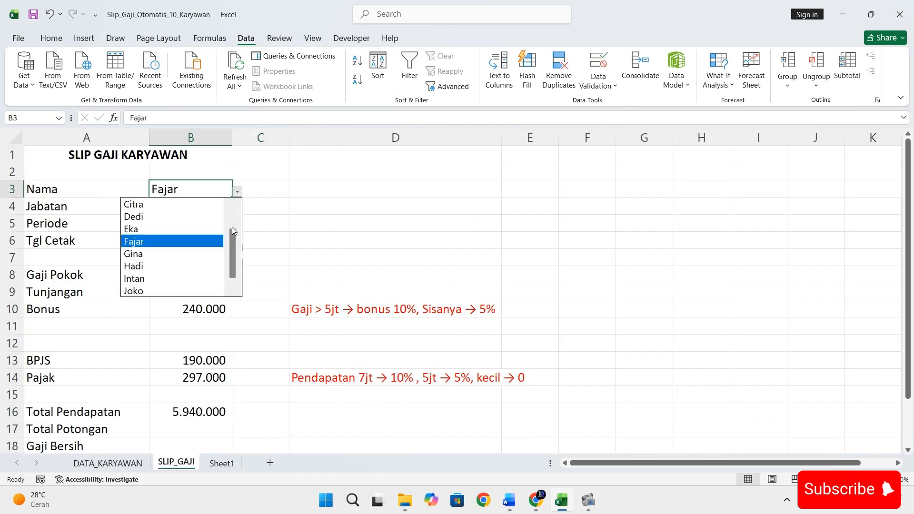
pyautogui.click(209, 289)
pyautogui.scroll(-2, 219, 377)
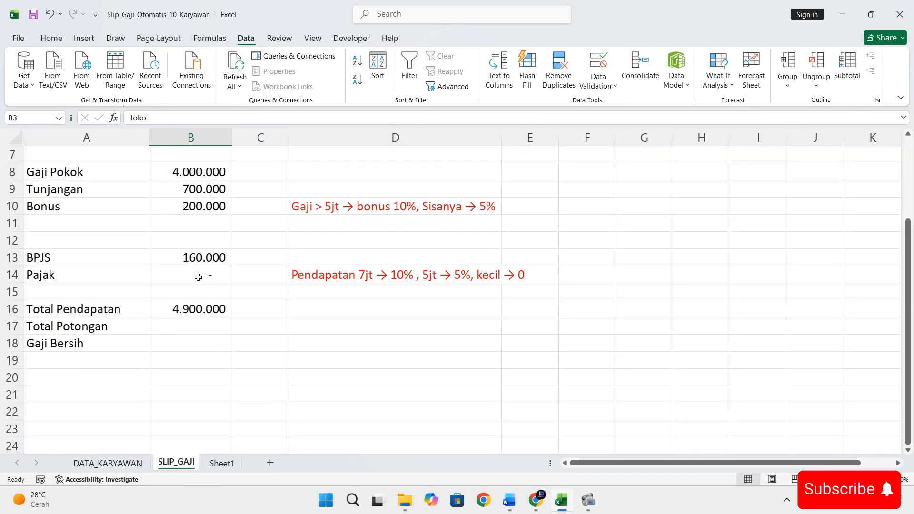
# Step: Calculate Total Potongan in B17 as the sum of BPJS and Pajak with =SUM(B13:B14)
pyautogui.click(199, 275)
pyautogui.scroll(2, 233, 310)
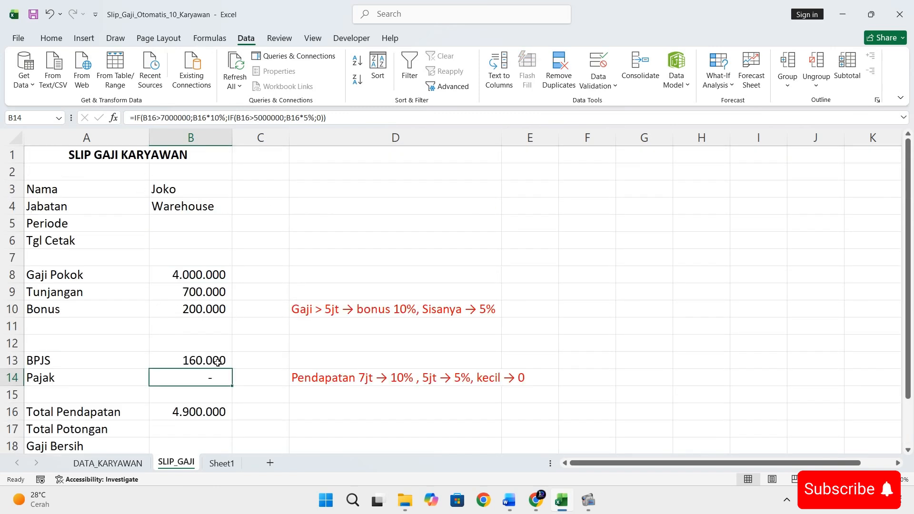
pyautogui.click(187, 430)
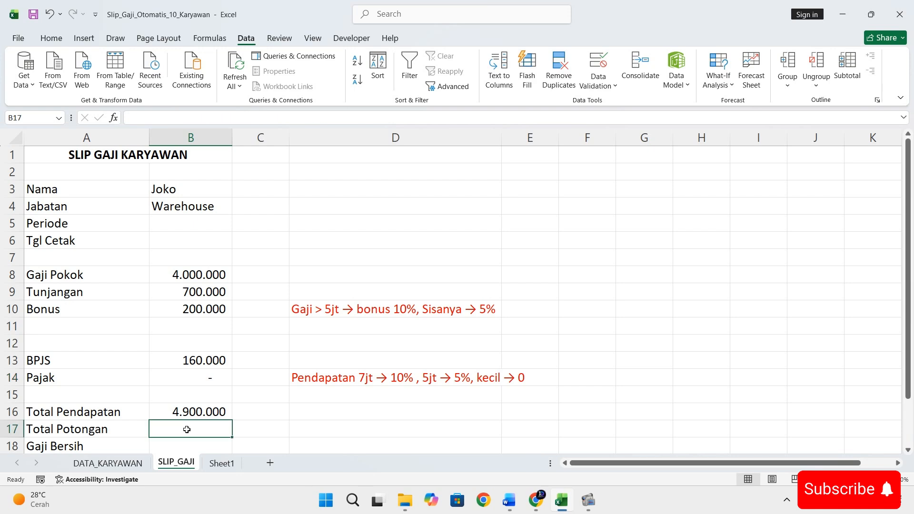
pyautogui.write('=')
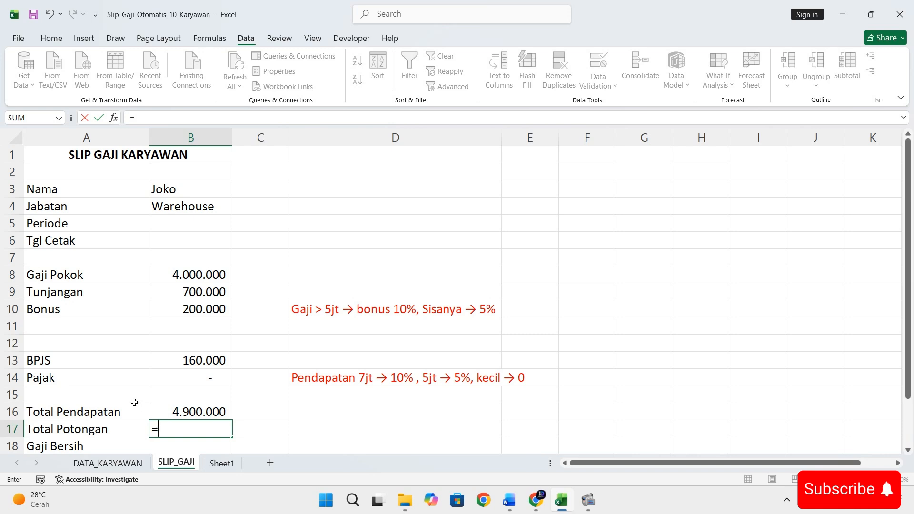
pyautogui.write('sum')
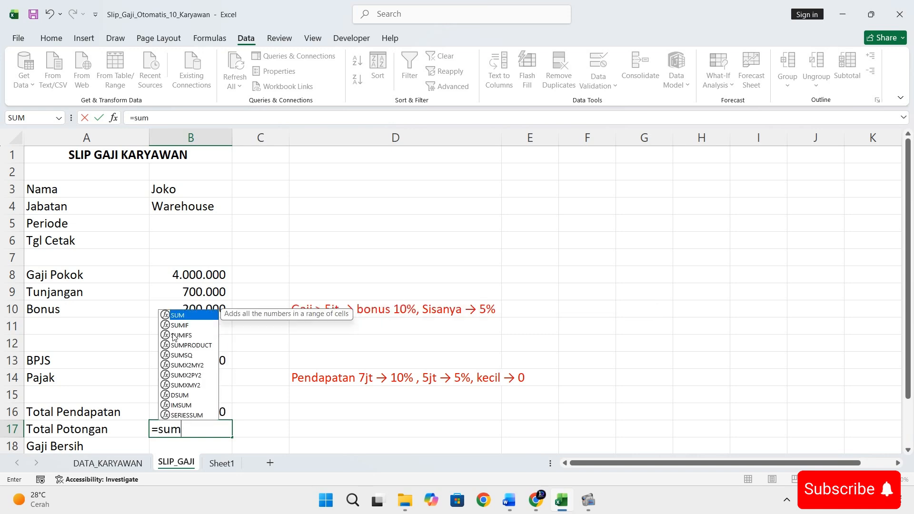
pyautogui.doubleClick(176, 316)
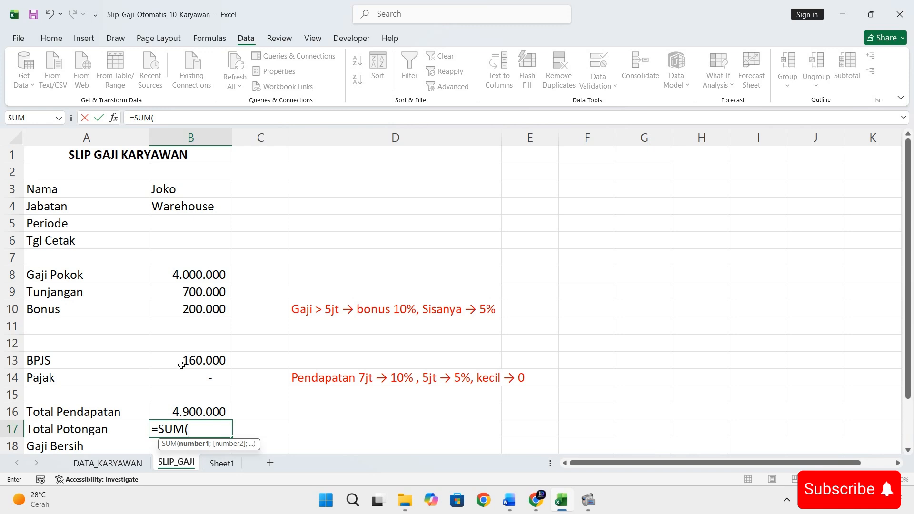
pyautogui.moveTo(182, 361); pyautogui.dragTo(181, 373)
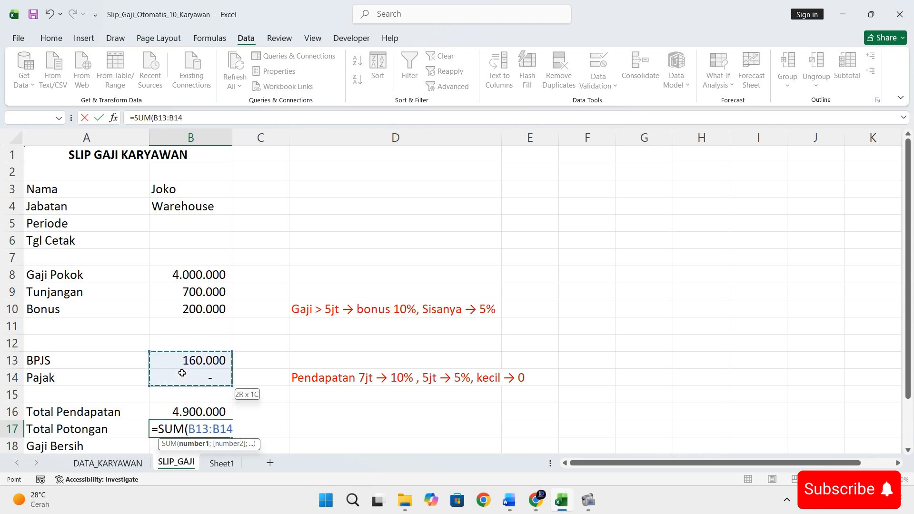
pyautogui.press('Return')
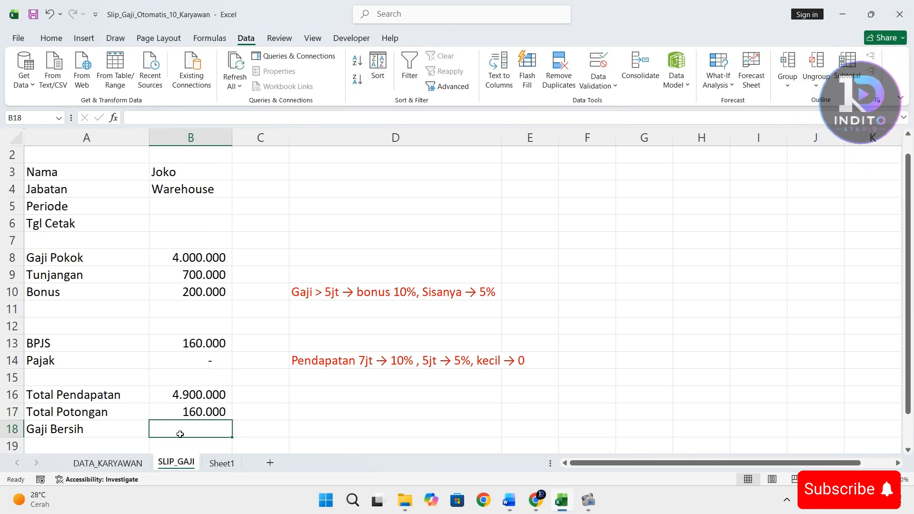
# Step: Calculate Gaji Bersih in B18 as Total Pendapatan minus Total Potongan with =B16-B17
pyautogui.write('=')
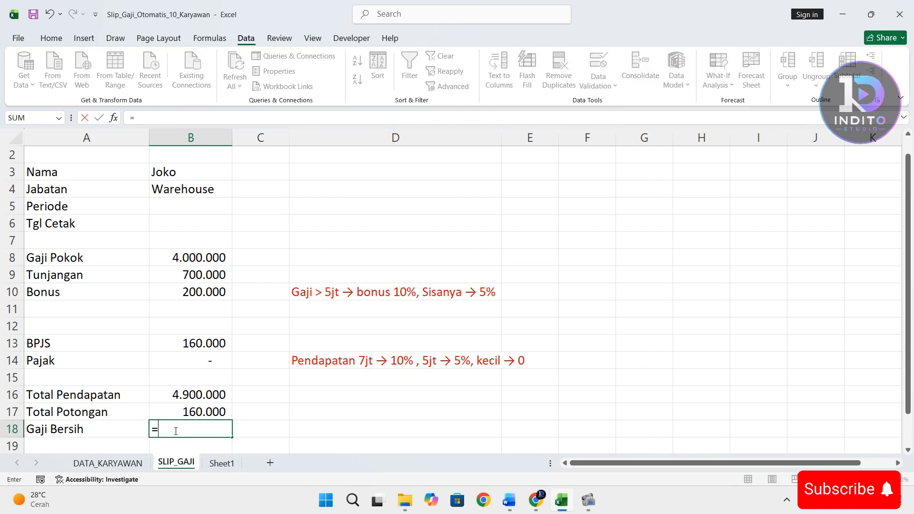
pyautogui.click(163, 394)
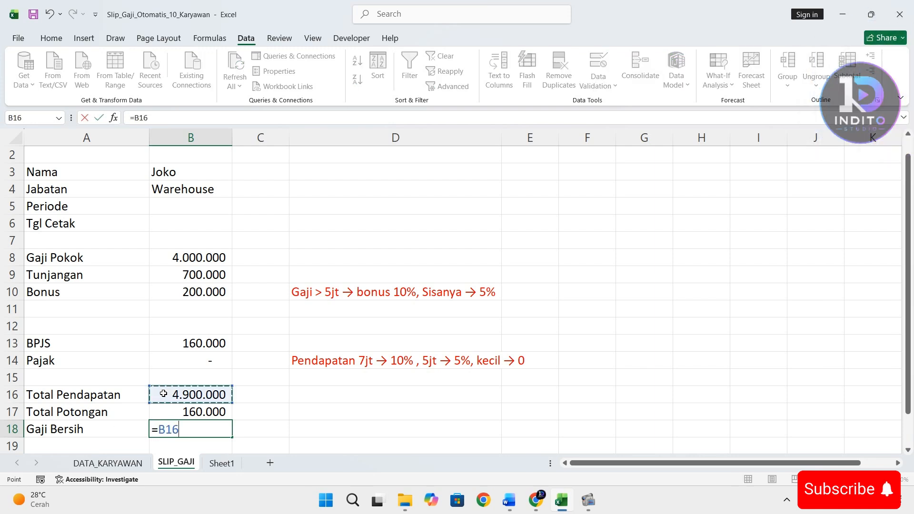
pyautogui.write('-')
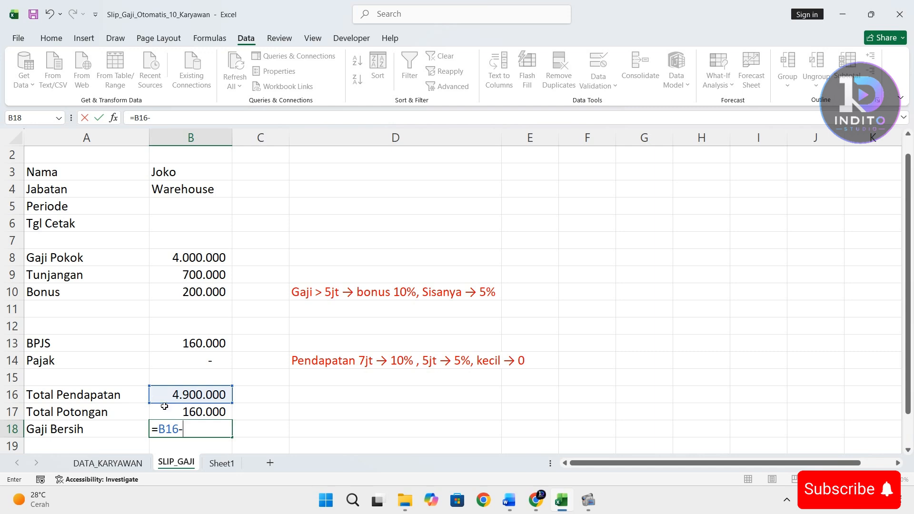
pyautogui.click(170, 409)
pyautogui.press('Return')
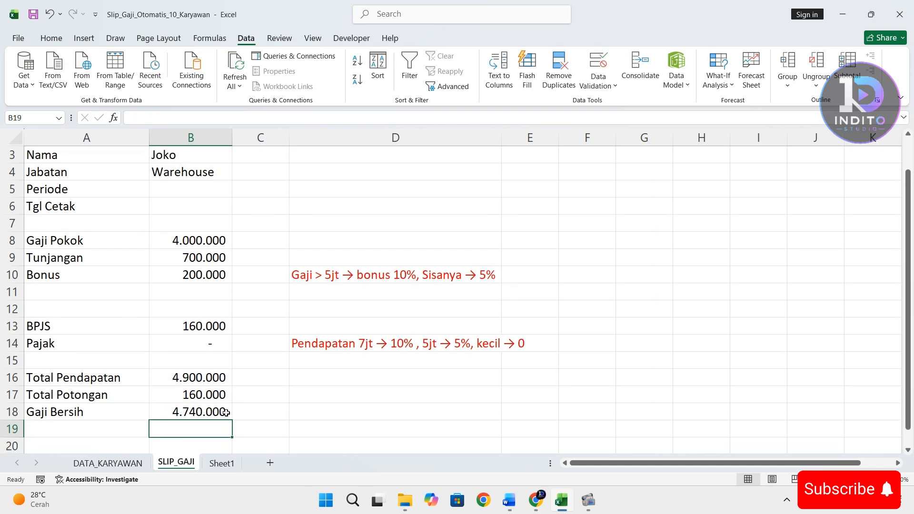
pyautogui.click(270, 412)
pyautogui.click(214, 408)
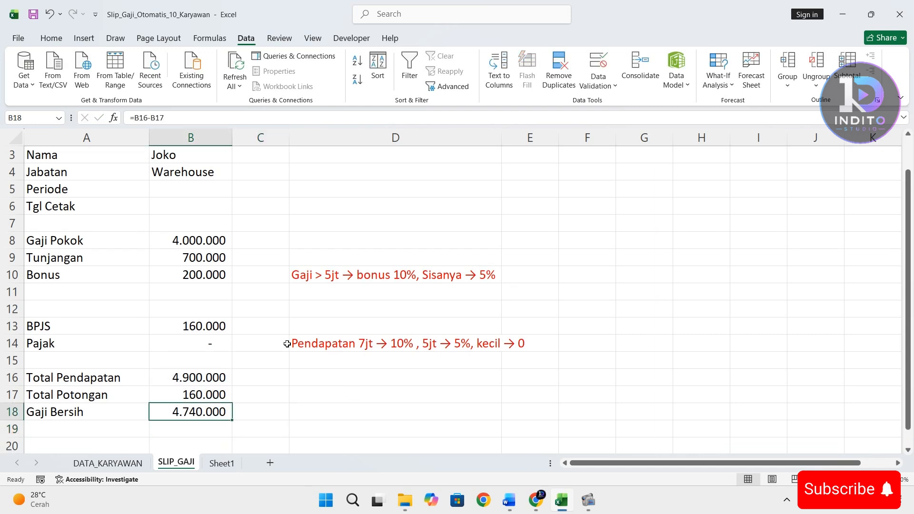
pyautogui.scroll(1, 287, 343)
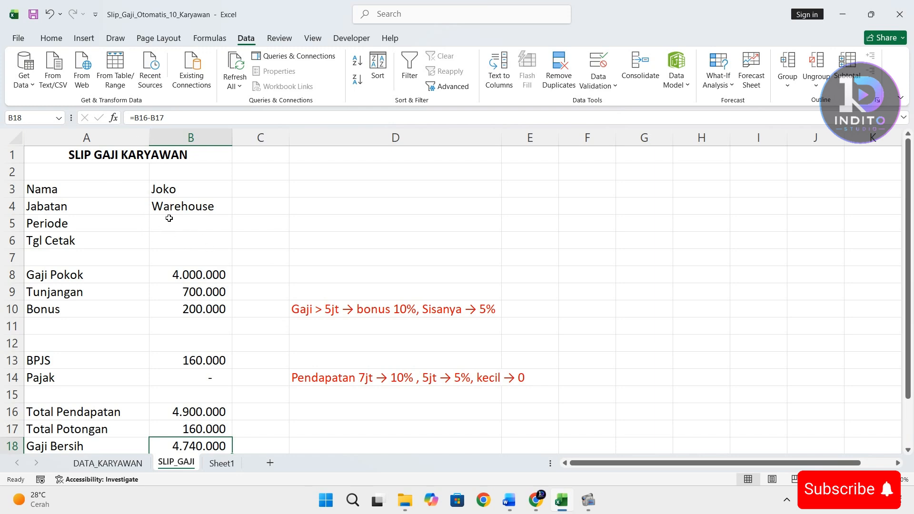
# Step: Copy the Gaji Pokok lookup formula text from B8 and check which column holds Periode on DATA_KARYAWAN, then return to SLIP_GAJI
pyautogui.click(186, 274)
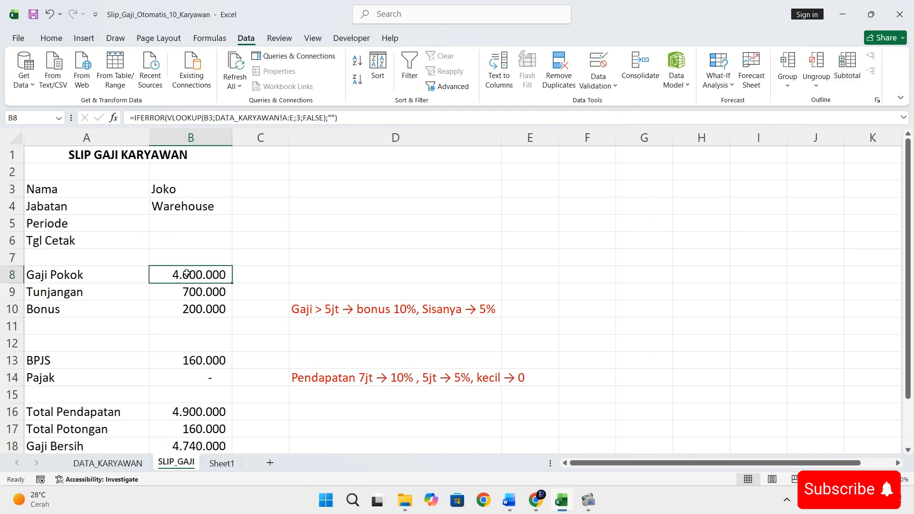
pyautogui.doubleClick(187, 274)
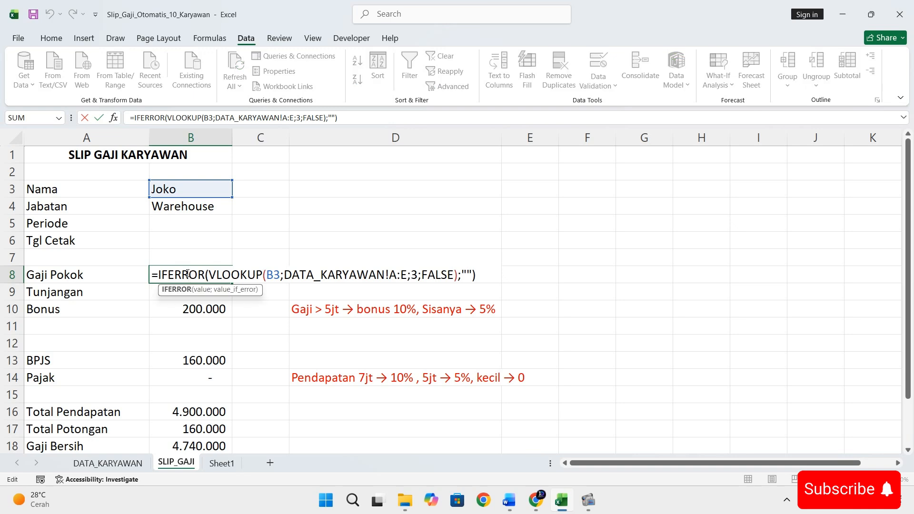
pyautogui.tripleClick(186, 273)
pyautogui.hotkey('ctrl', 'c')
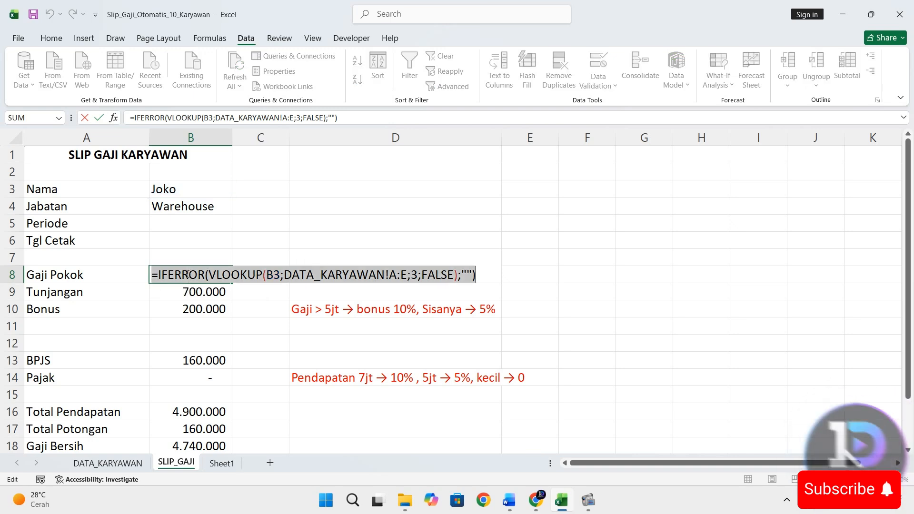
pyautogui.press('Escape')
pyautogui.click(107, 463)
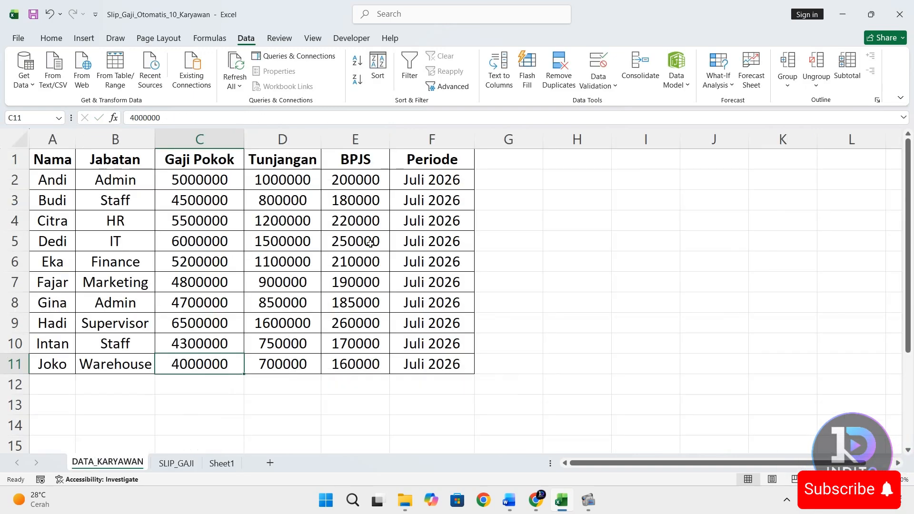
pyautogui.click(425, 135)
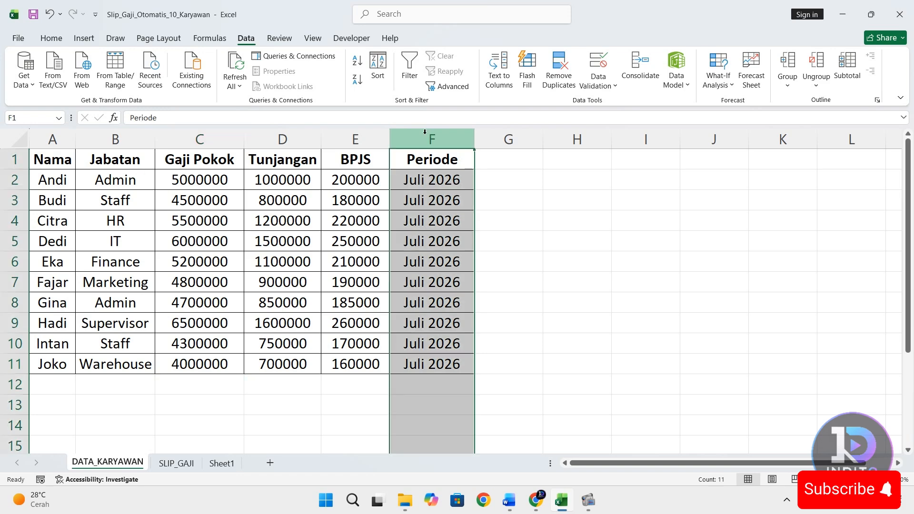
pyautogui.click(176, 463)
# Step: Paste the copied lookup formula into the Periode cell B5 and set its column index to 6
pyautogui.doubleClick(169, 224)
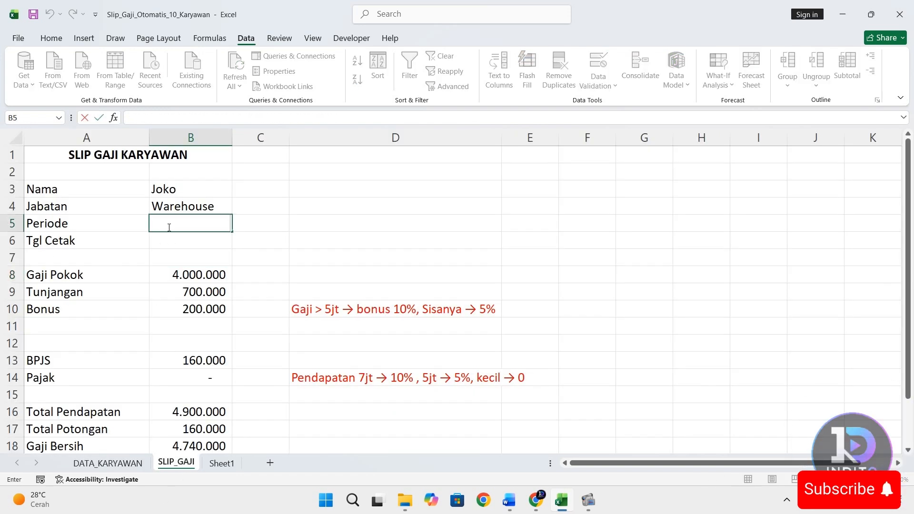
pyautogui.hotkey('ctrl', 'v')
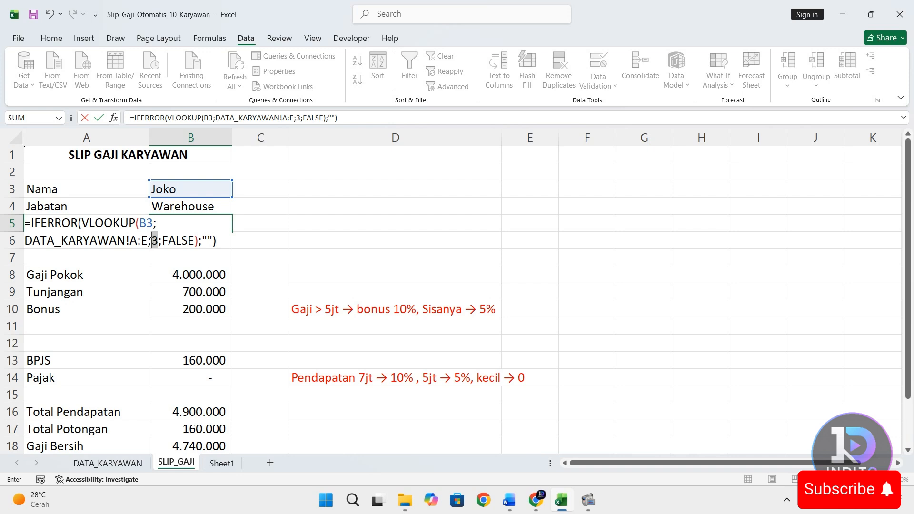
pyautogui.click(155, 240)
pyautogui.press('BackSpace')
pyautogui.write('6')
pyautogui.press('Return')
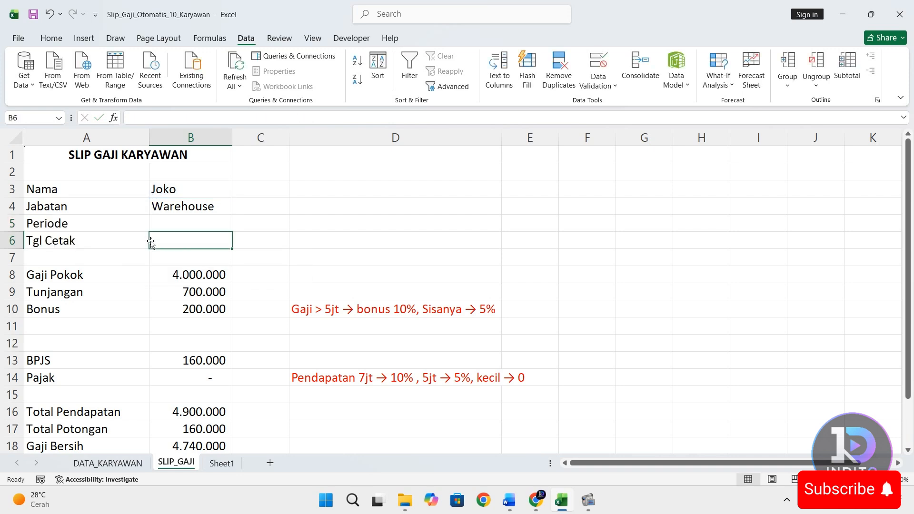
# Step: Extend the lookup range in the Periode formula in B5 to DATA_KARYAWAN!A:F
pyautogui.click(192, 225)
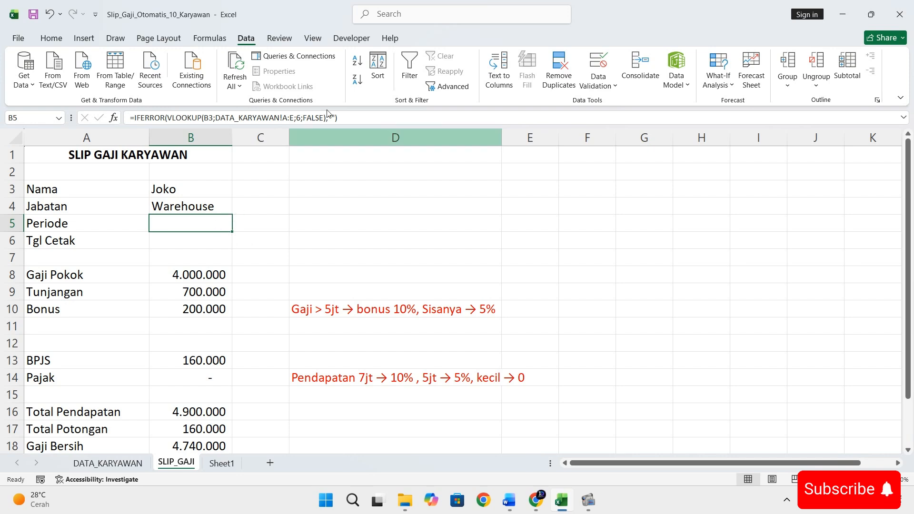
pyautogui.click(51, 38)
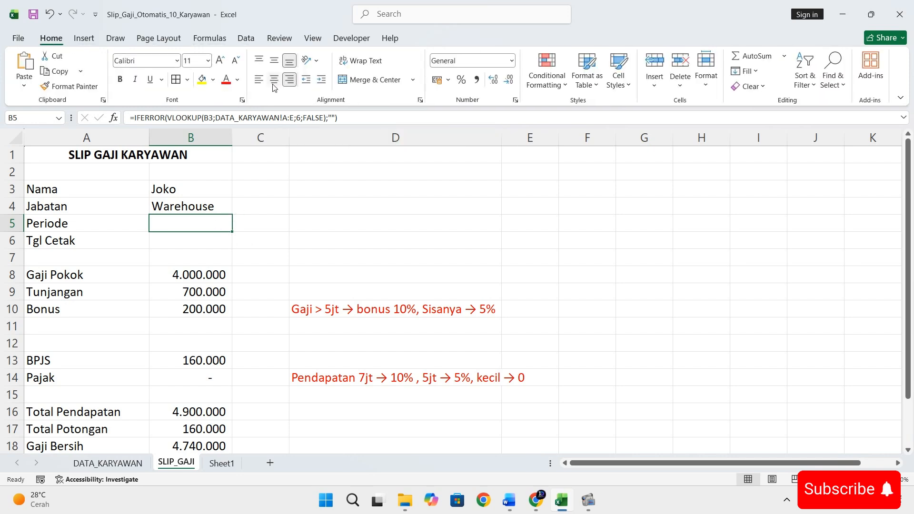
pyautogui.doubleClick(212, 224)
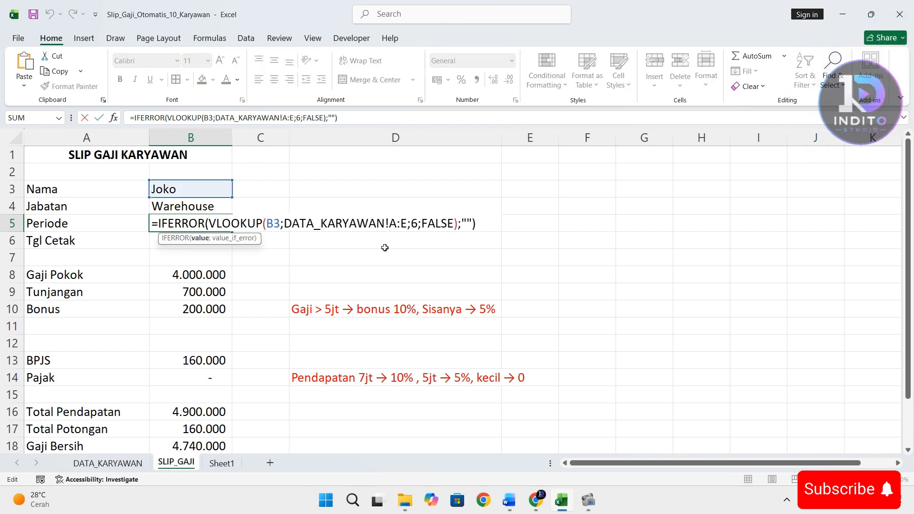
pyautogui.doubleClick(404, 224)
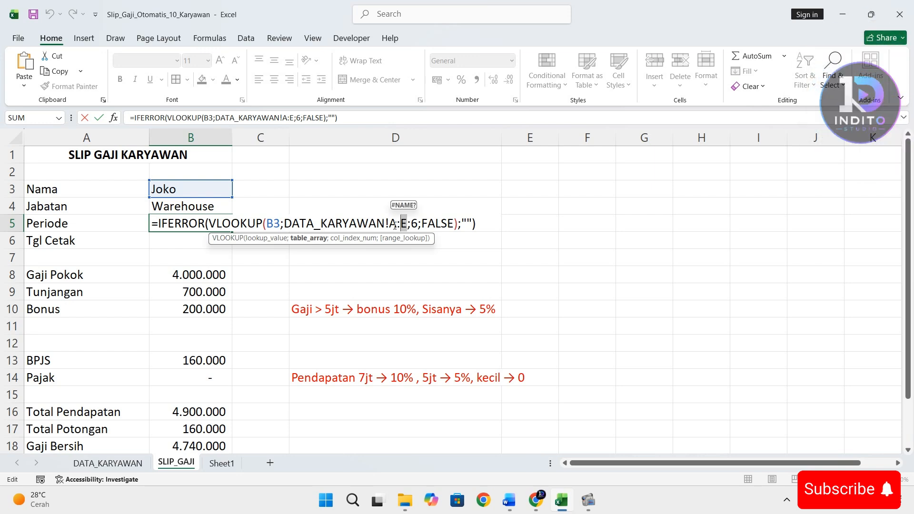
pyautogui.write('f')
pyautogui.press('BackSpace')
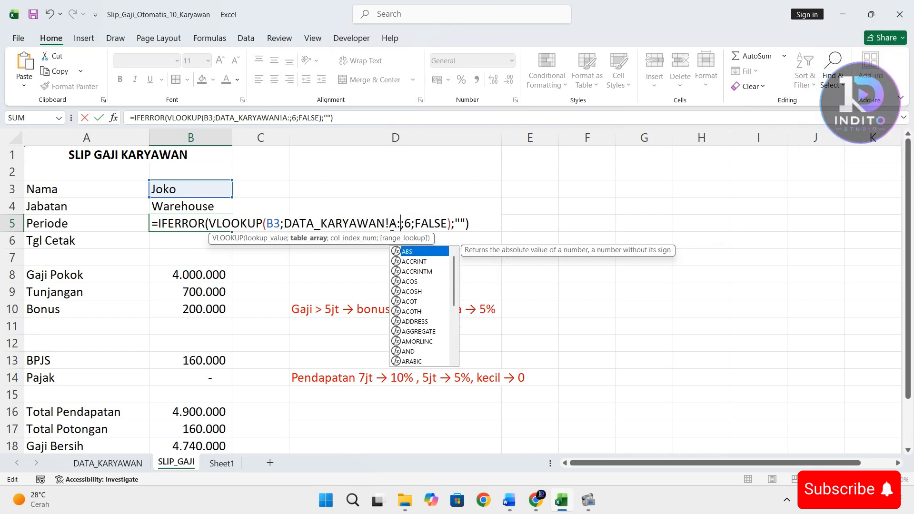
pyautogui.write('F')
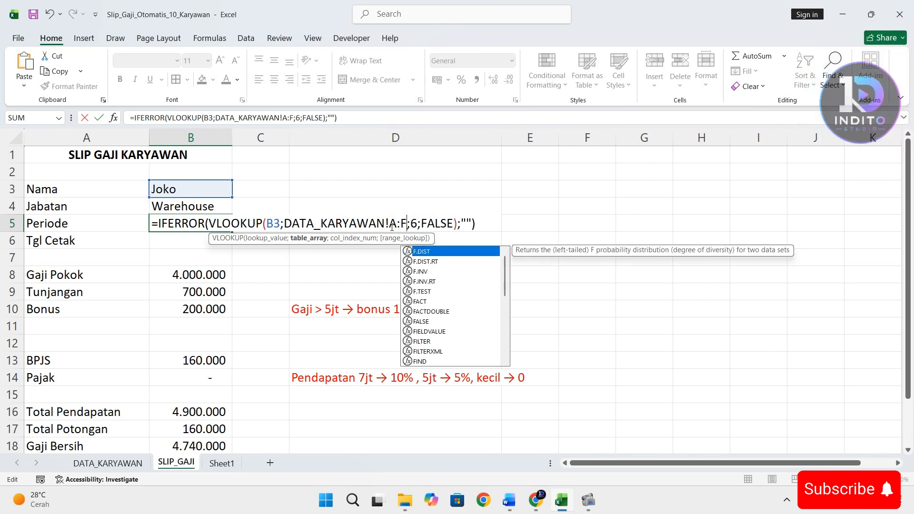
pyautogui.press('Return')
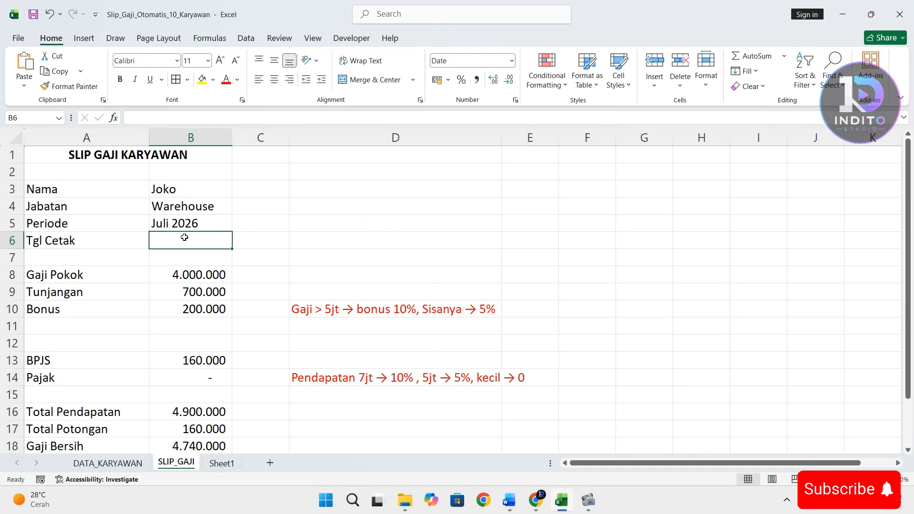
pyautogui.click(170, 221)
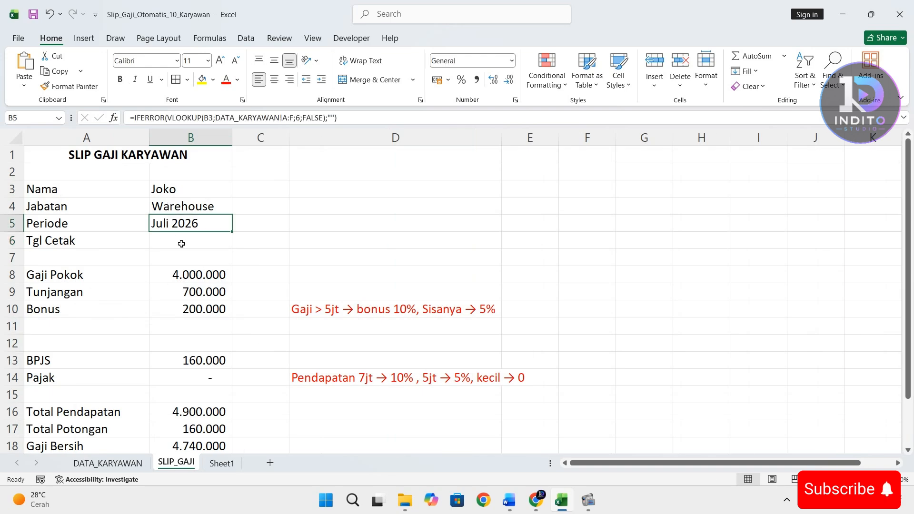
# Step: Enter today () in the Tgl Cetak cell B6
pyautogui.click(180, 242)
pyautogui.write('to')
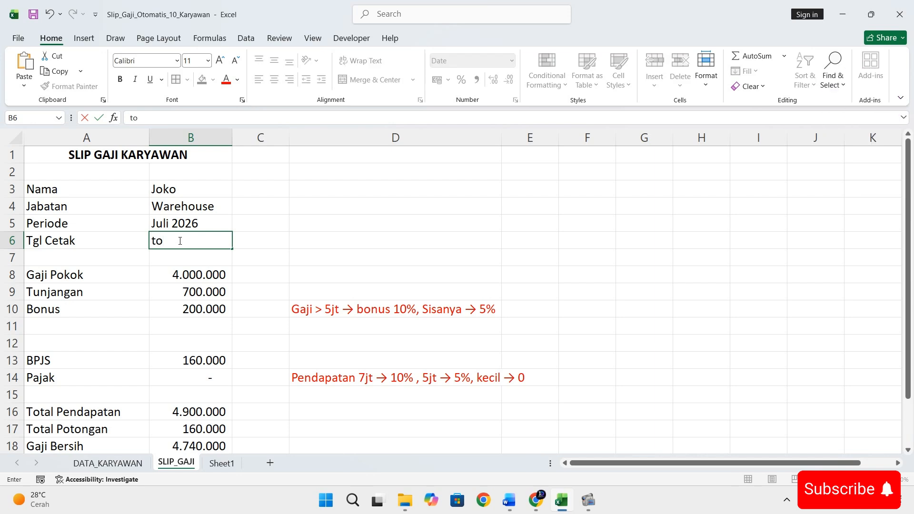
pyautogui.write('day ()')
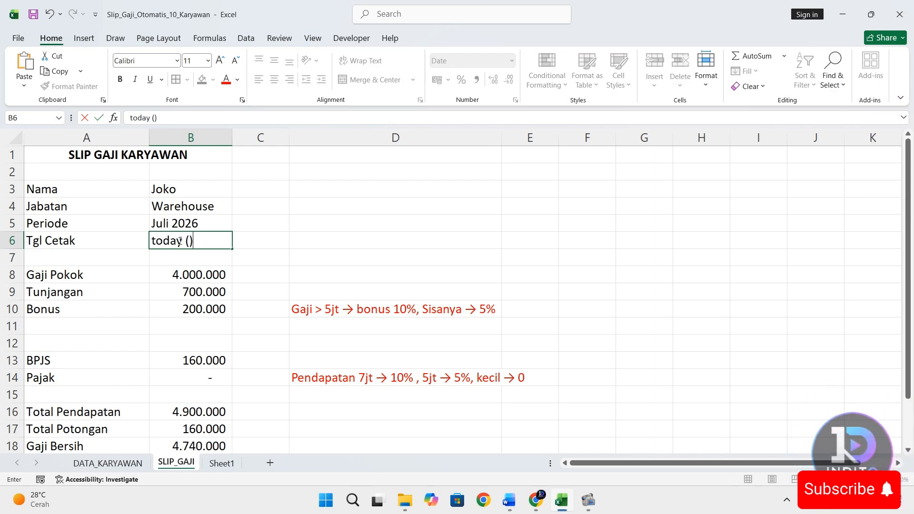
pyautogui.press('Return')
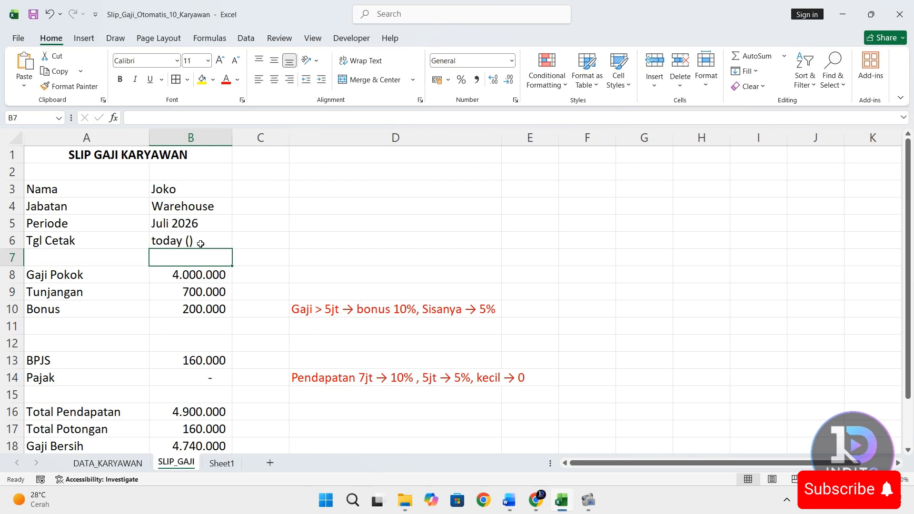
pyautogui.doubleClick(201, 244)
pyautogui.write(';')
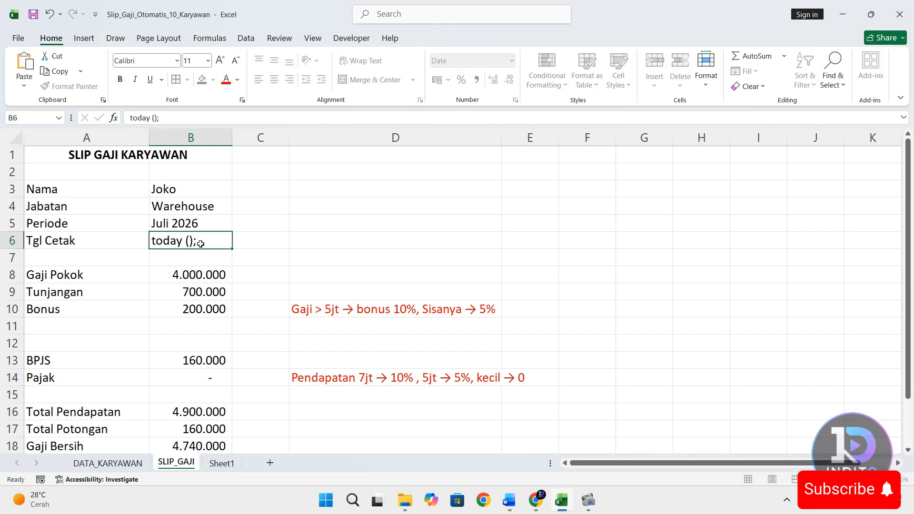
pyautogui.press('Return')
# Step: Turn the Tgl Cetak entry in B6 into the formula =TODAY(), accepting the suggested correction, and reopen the formula for viewing
pyautogui.click(206, 240)
pyautogui.doubleClick(206, 240)
pyautogui.click(151, 240)
pyautogui.write('=')
pyautogui.press('Return')
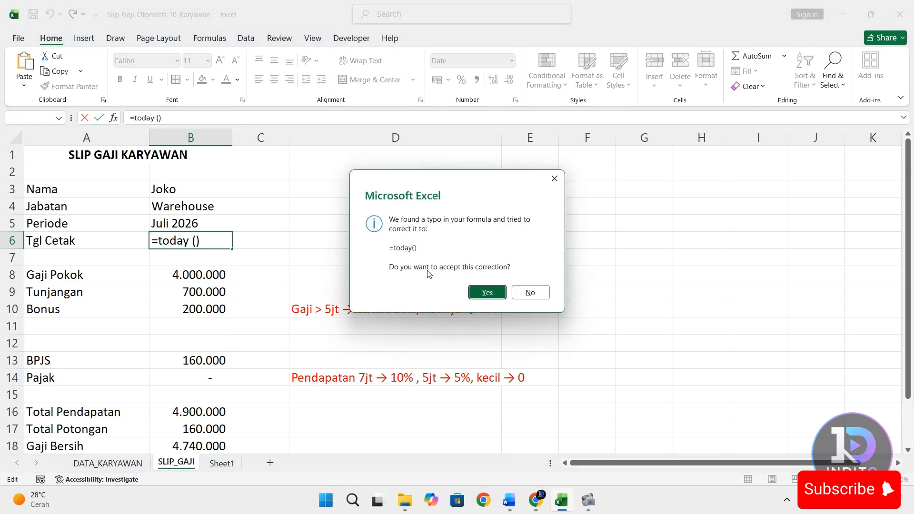
pyautogui.click(471, 293)
pyautogui.click(267, 240)
pyautogui.doubleClick(213, 239)
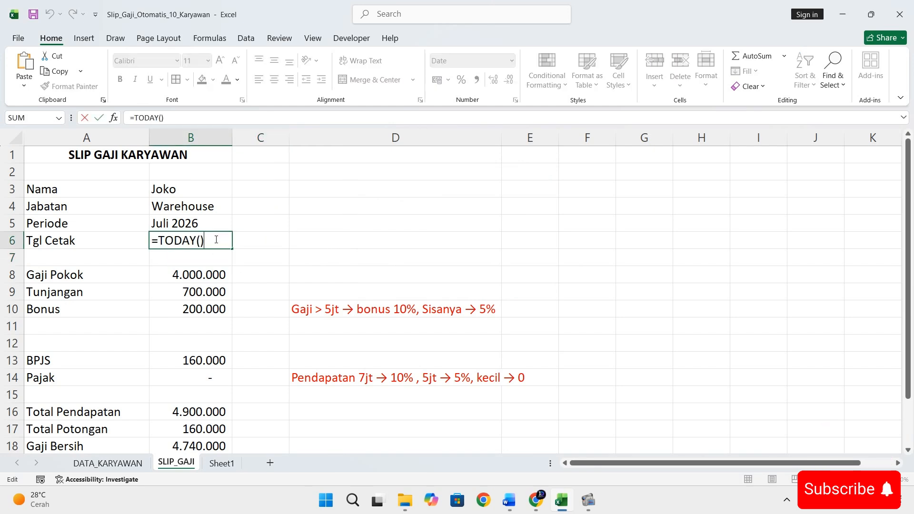
pyautogui.press('Escape')
pyautogui.click(210, 240)
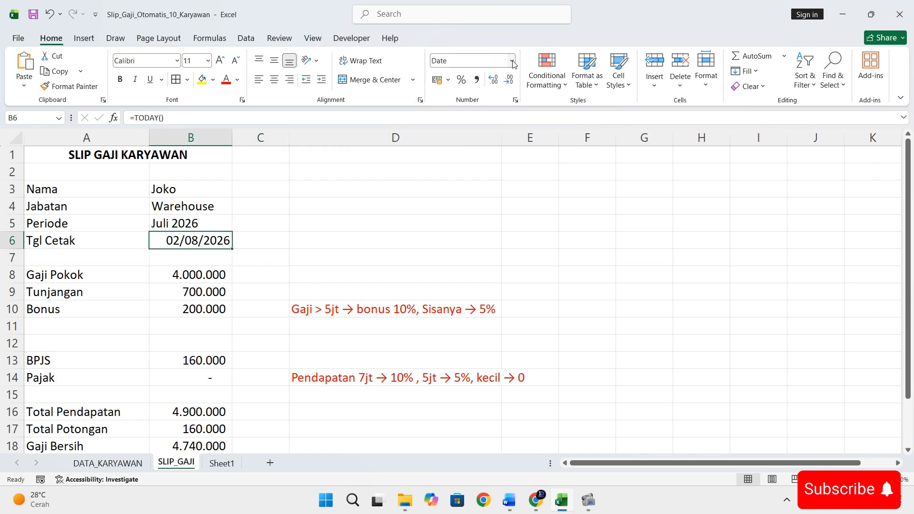
pyautogui.click(386, 196)
pyautogui.scroll(-3, 292, 246)
pyautogui.scroll(3, 279, 258)
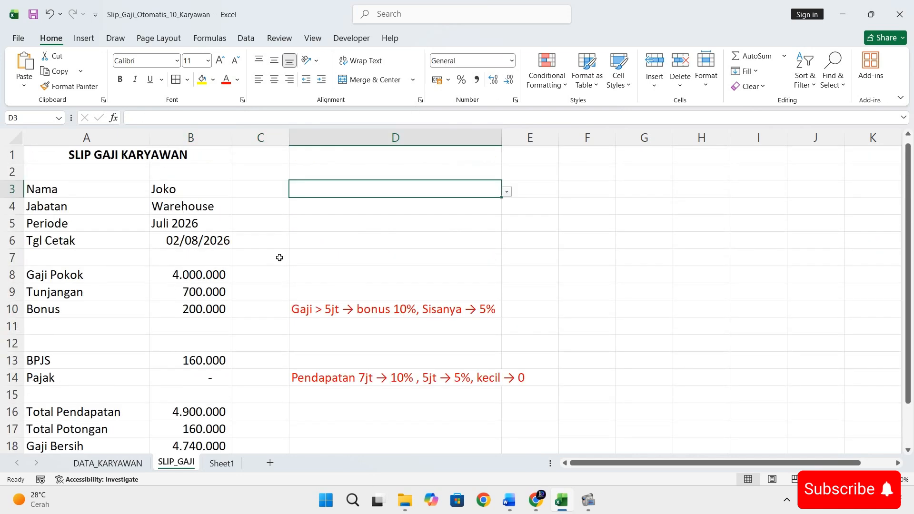
# Step: Insert a blank column before column A of the payslip and make it narrower
pyautogui.click(34, 136)
pyautogui.rightClick(35, 136)
pyautogui.click(75, 259)
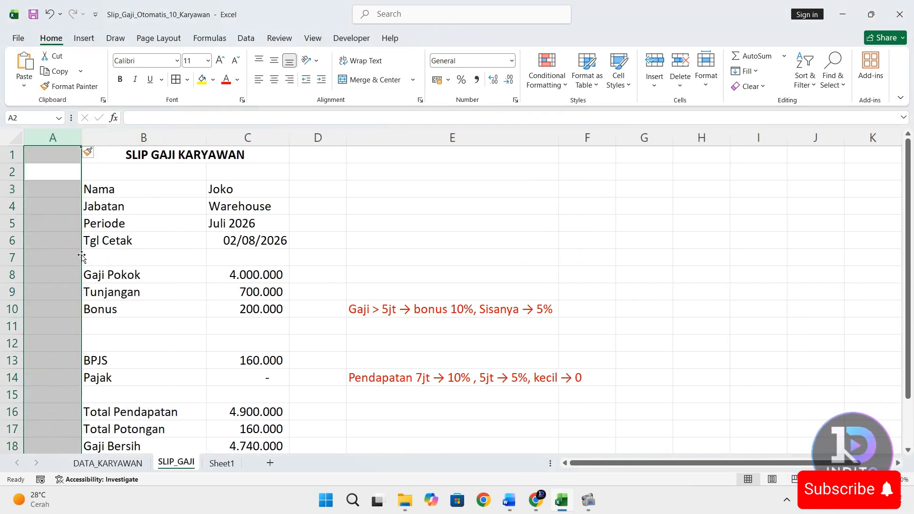
pyautogui.moveTo(79, 135); pyautogui.dragTo(62, 136)
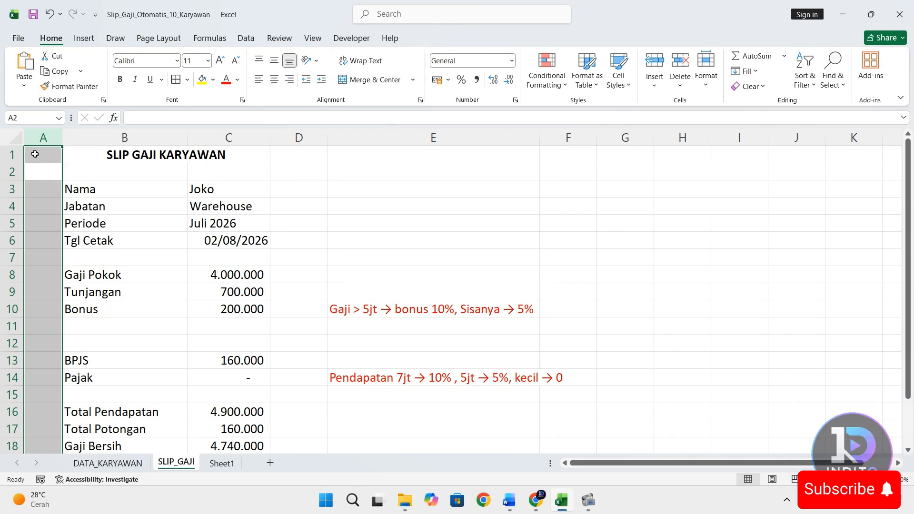
# Step: Insert a blank row above the SLIP GAJI KARYAWAN title row
pyautogui.click(11, 154)
pyautogui.rightClick(10, 154)
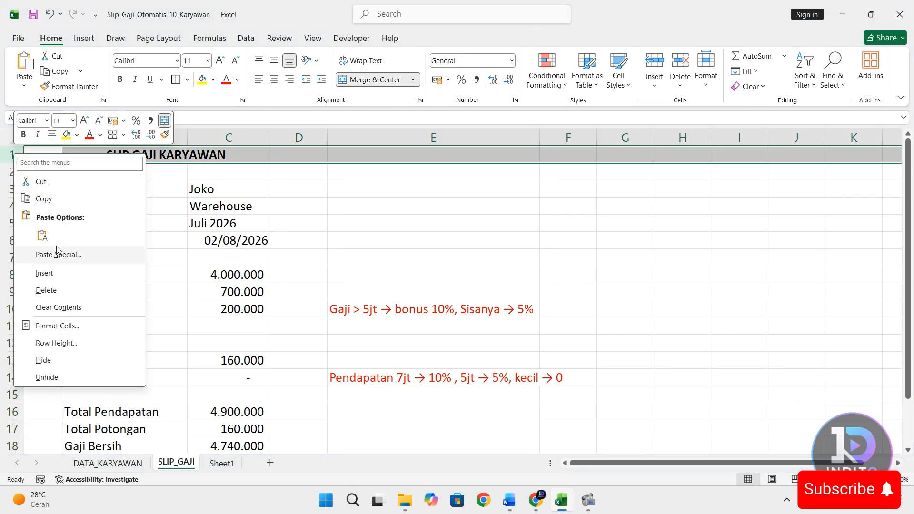
pyautogui.click(61, 274)
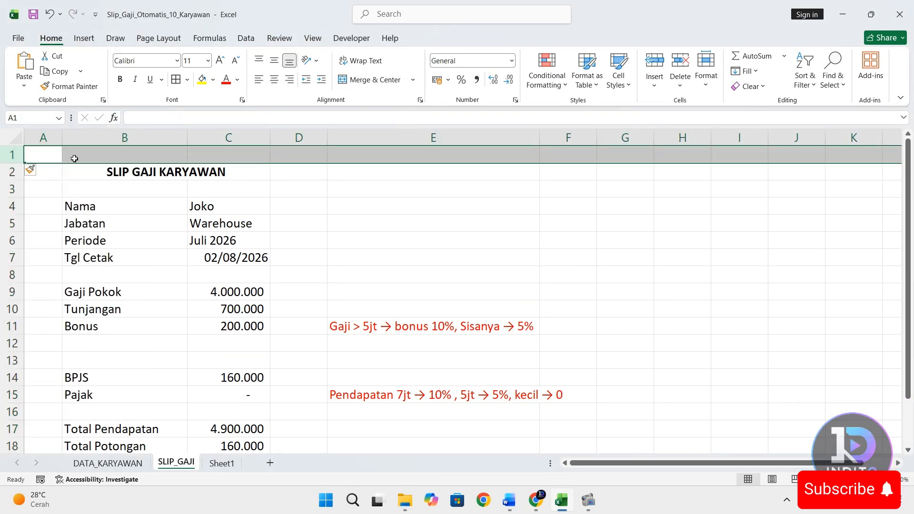
# Step: Insert another blank column before column A to add an outer margin beside the payslip
pyautogui.moveTo(75, 159); pyautogui.dragTo(304, 407)
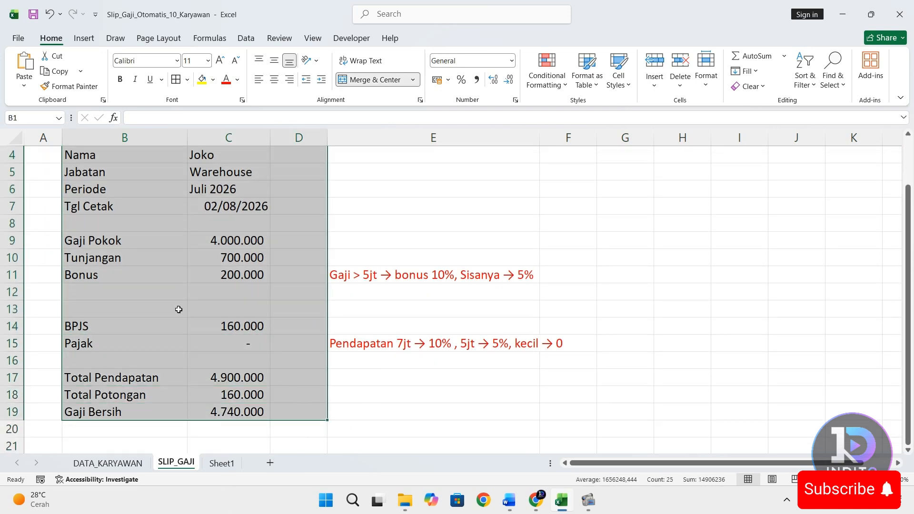
pyautogui.scroll(1, 78, 193)
pyautogui.rightClick(48, 137)
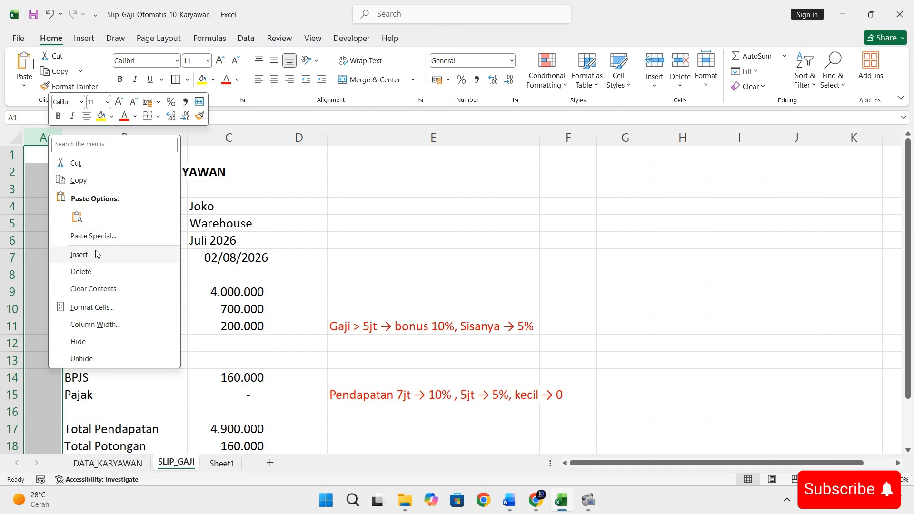
pyautogui.click(123, 254)
pyautogui.click(385, 239)
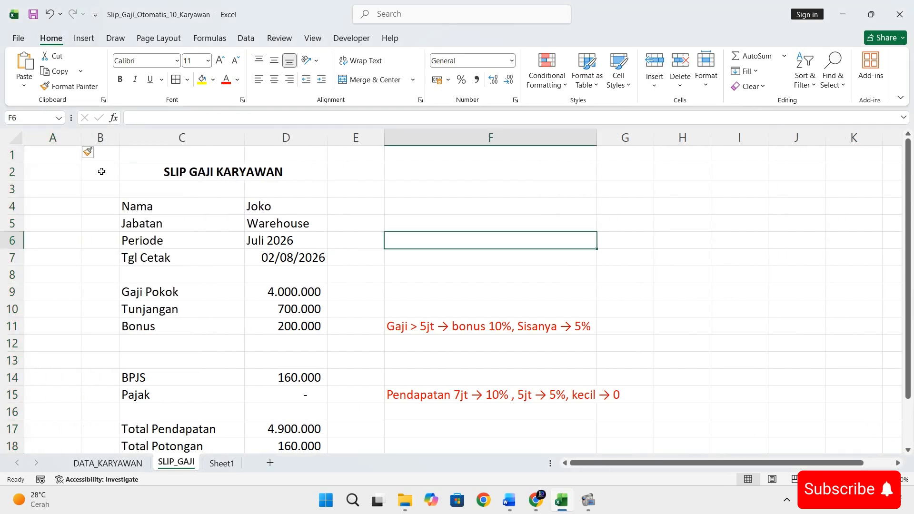
# Step: Apply a thick outside border around the payslip range B2:E20 and narrow column E
pyautogui.rightClick(12, 154)
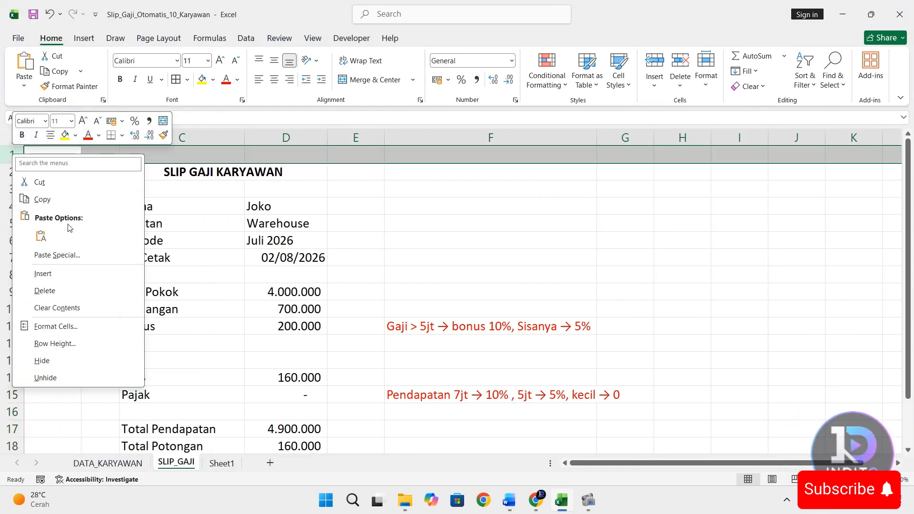
pyautogui.click(174, 184)
pyautogui.moveTo(101, 171); pyautogui.dragTo(363, 422)
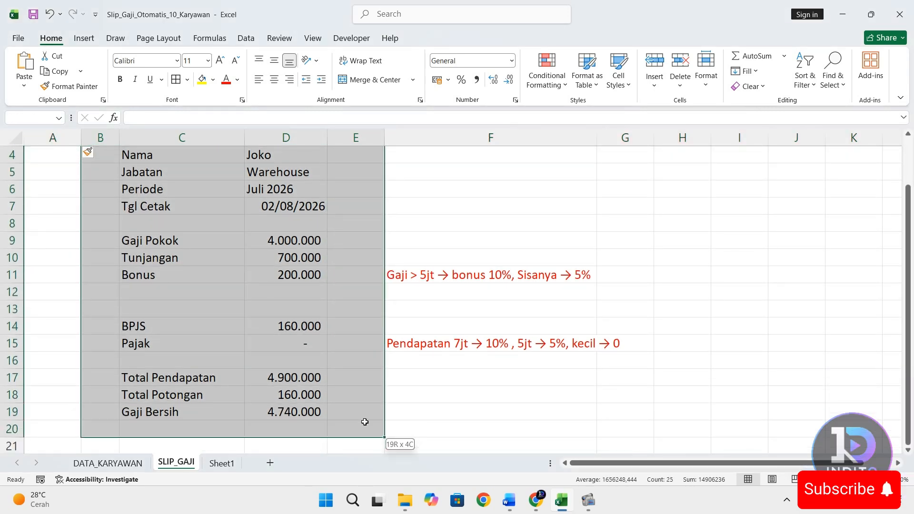
pyautogui.click(188, 80)
pyautogui.click(247, 236)
pyautogui.scroll(1, 415, 227)
pyautogui.click(416, 227)
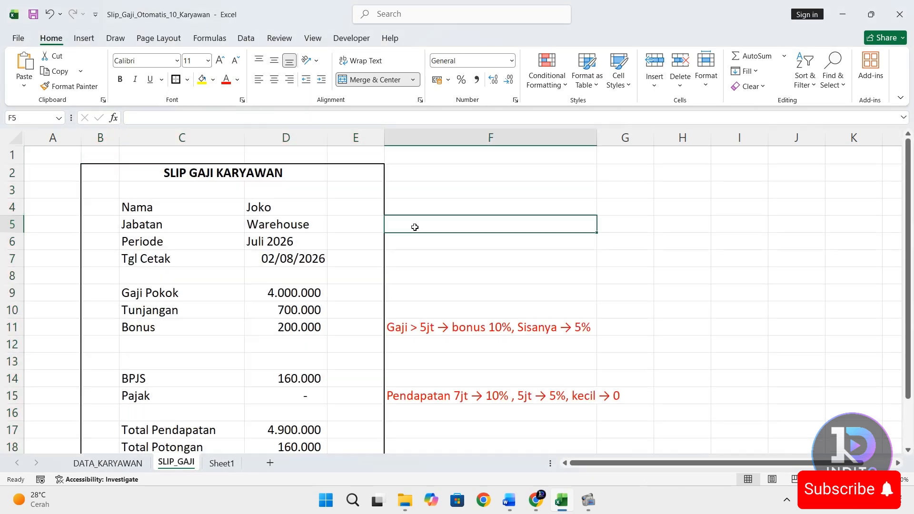
pyautogui.moveTo(383, 137); pyautogui.dragTo(351, 138)
# Step: Try inserting a blank row above the title at row 2, and undo the insertion
pyautogui.rightClick(14, 174)
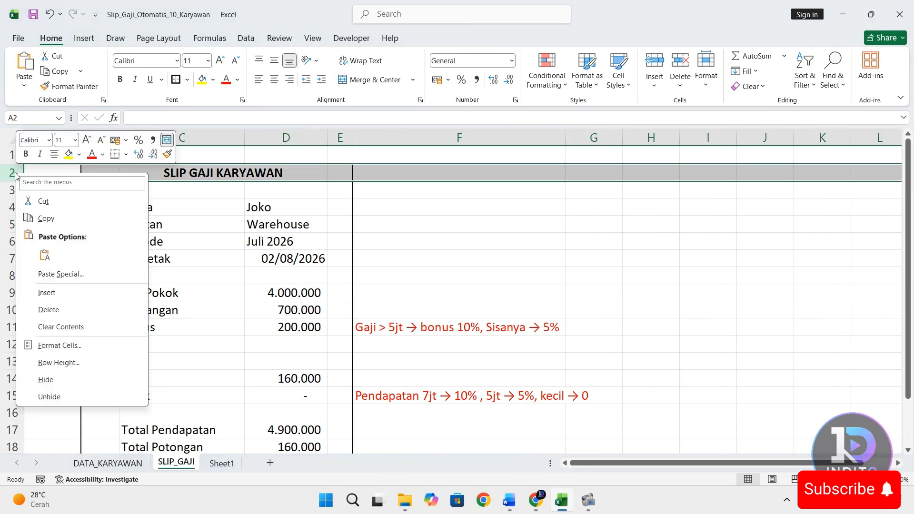
pyautogui.click(53, 292)
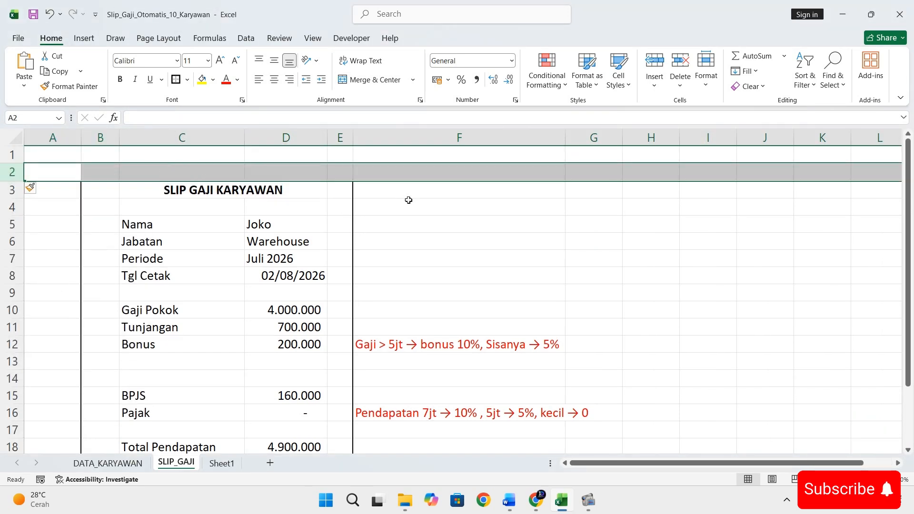
pyautogui.click(418, 247)
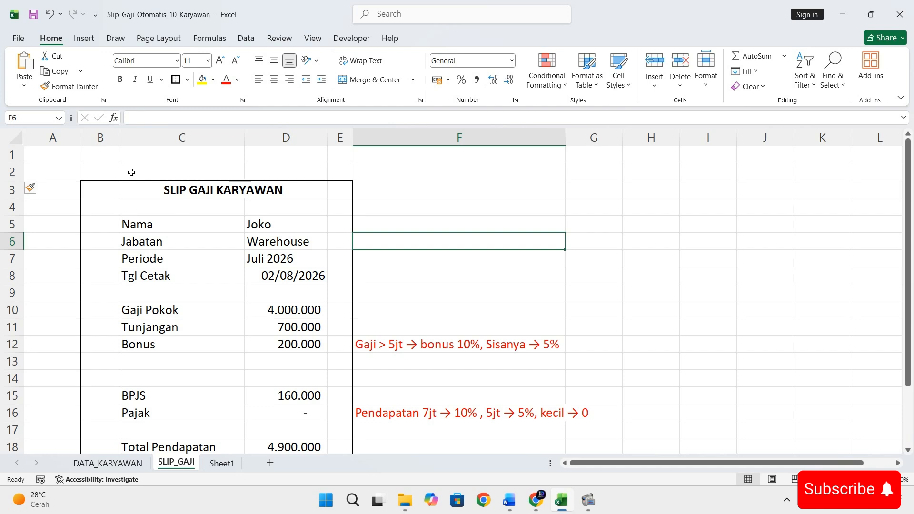
pyautogui.hotkey('ctrl', 'z')
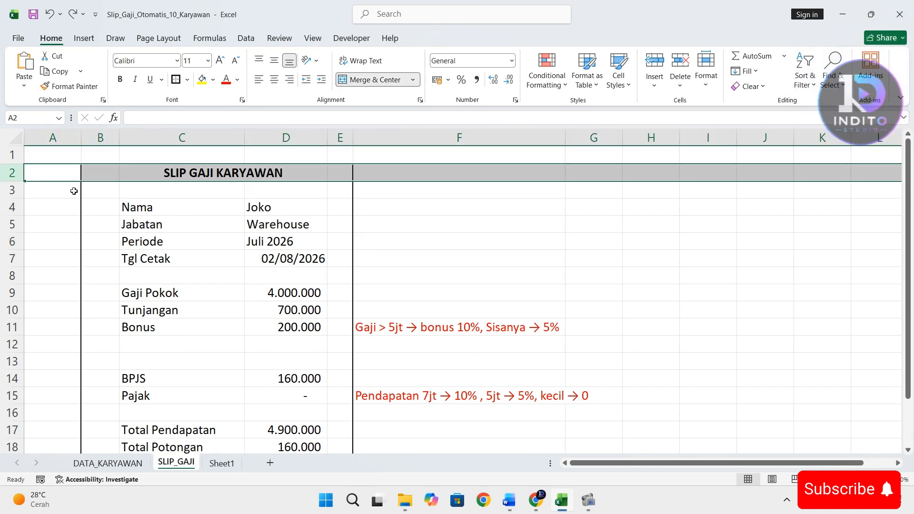
# Step: Try inserting a blank row below the title at row 3, and undo the insertion
pyautogui.click(12, 190)
pyautogui.rightClick(14, 190)
pyautogui.press('Escape')
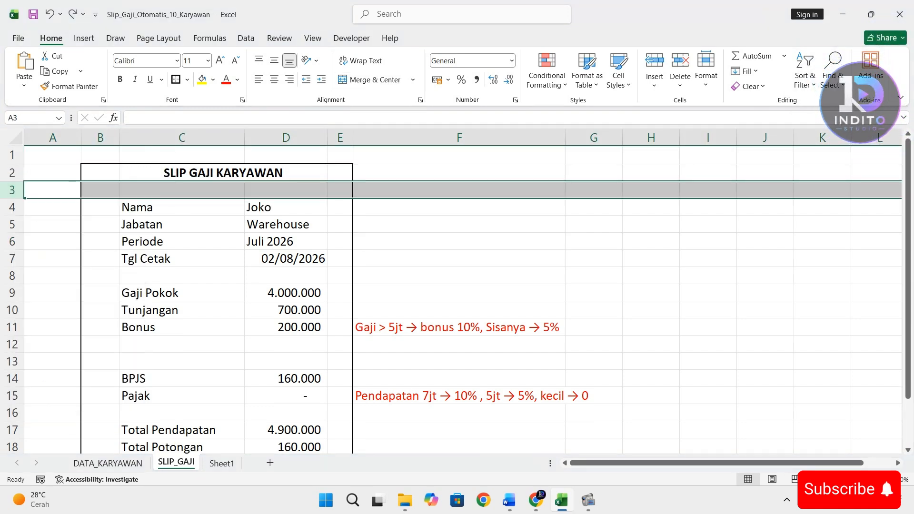
pyautogui.rightClick(18, 190)
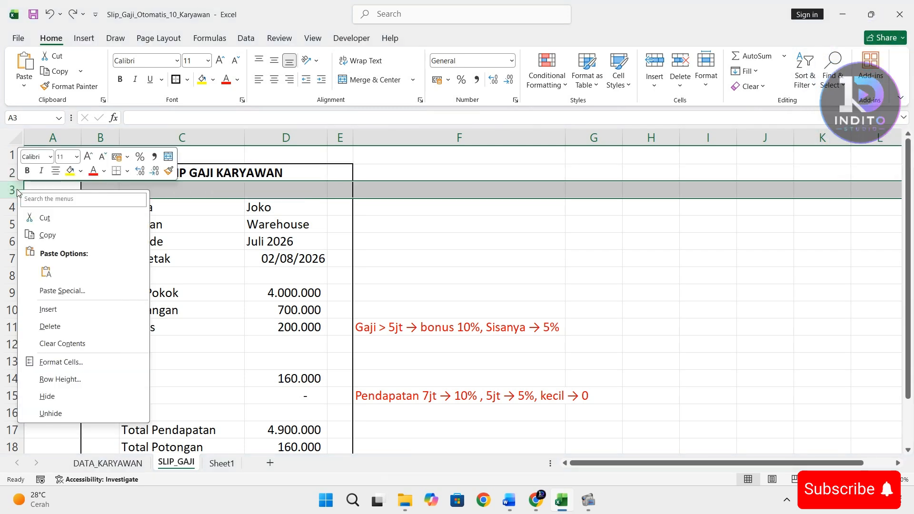
pyautogui.click(48, 309)
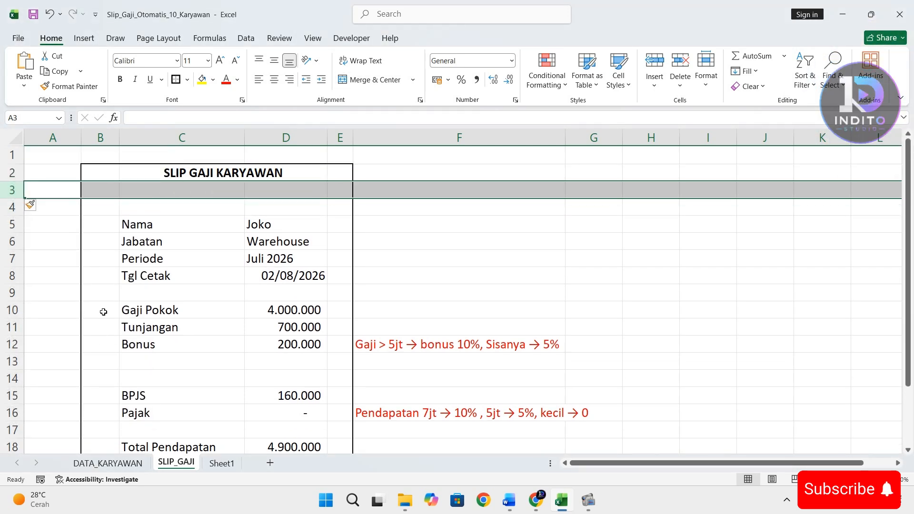
pyautogui.hotkey('ctrl', 'z')
# Step: Insert a blank row at row 2, directly above the SLIP GAJI KARYAWAN title
pyautogui.click(14, 173)
pyautogui.rightClick(18, 174)
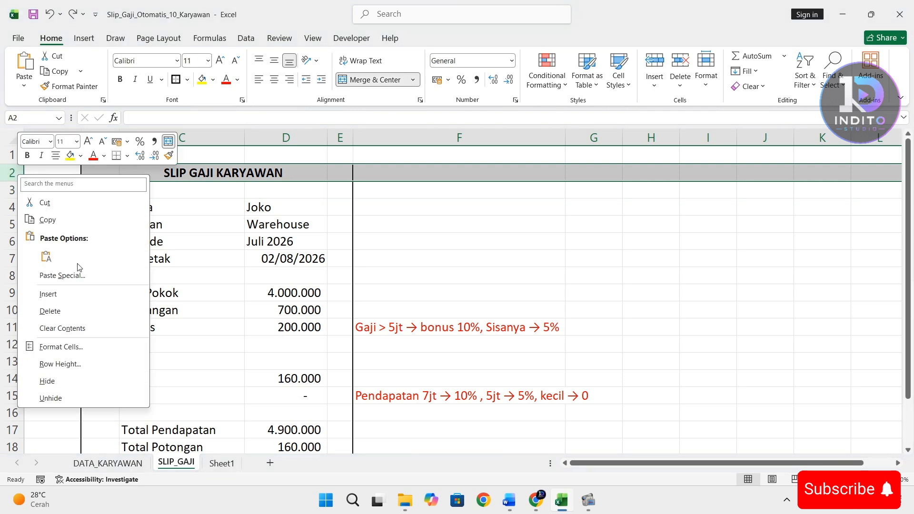
pyautogui.click(78, 292)
pyautogui.click(438, 237)
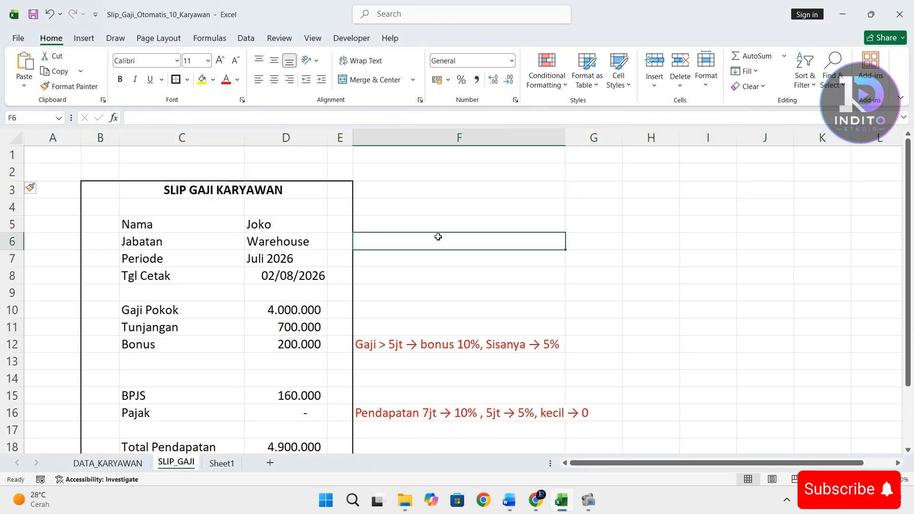
# Step: Try applying an outside border around B2:E21 over the existing frame
pyautogui.moveTo(107, 169); pyautogui.dragTo(331, 408)
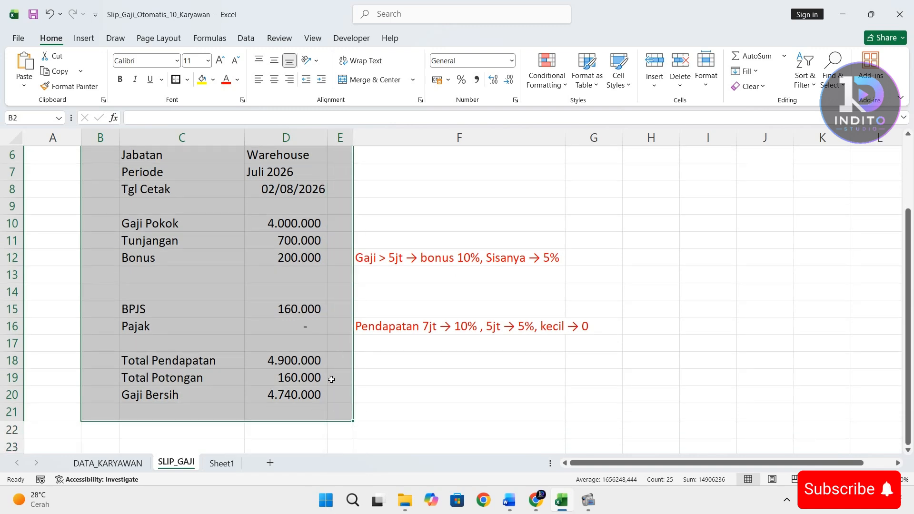
pyautogui.scroll(2, 487, 247)
pyautogui.click(487, 246)
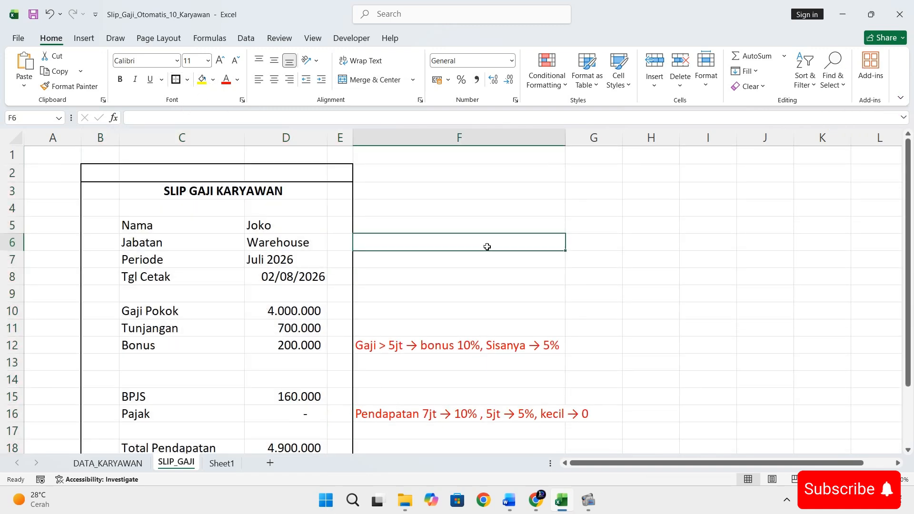
# Step: Clear all existing borders from B2:E21 and apply a single thick outside border around the range
pyautogui.click(224, 172)
pyautogui.moveTo(102, 175); pyautogui.dragTo(346, 416)
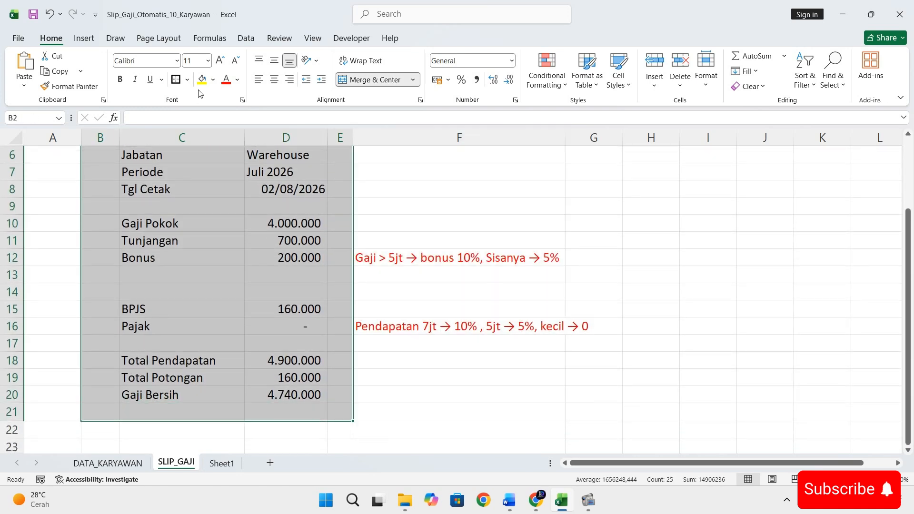
pyautogui.click(188, 80)
pyautogui.click(204, 184)
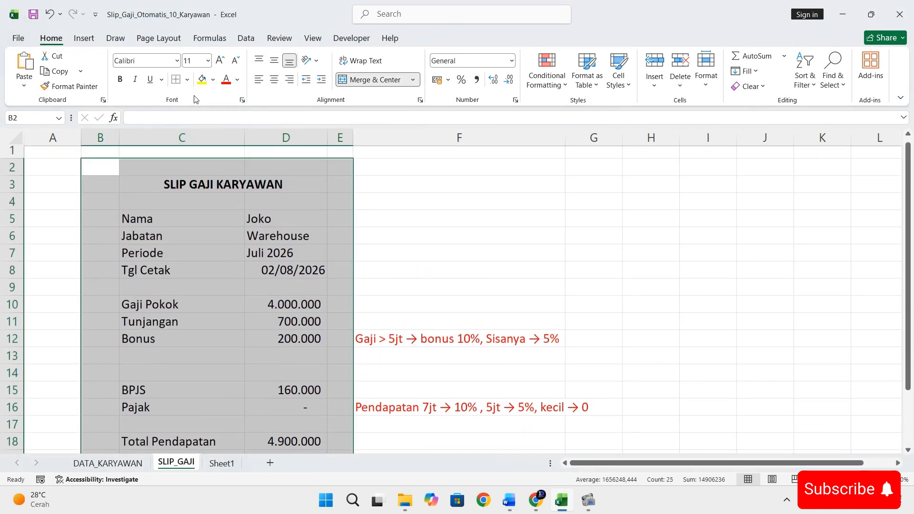
pyautogui.click(187, 79)
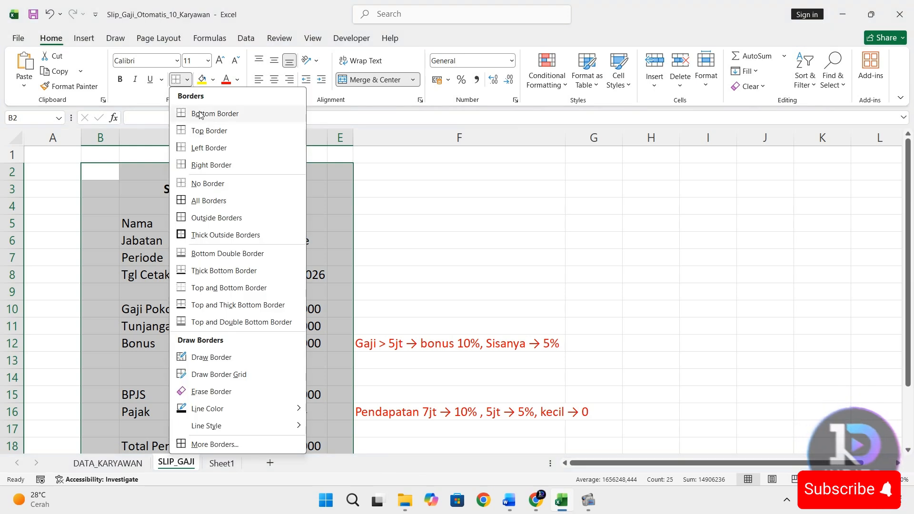
pyautogui.click(206, 218)
pyautogui.click(459, 245)
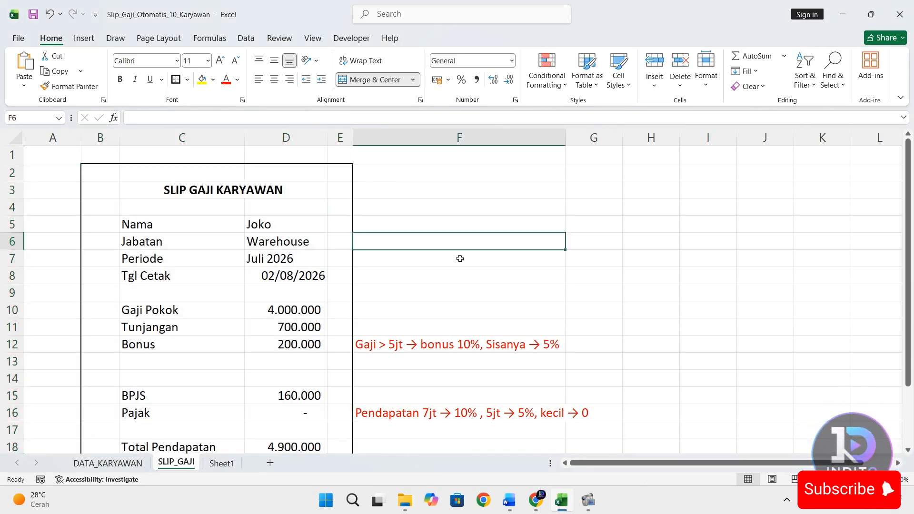
# Step: Autofit the width of label column C to its contents
pyautogui.click(728, 391)
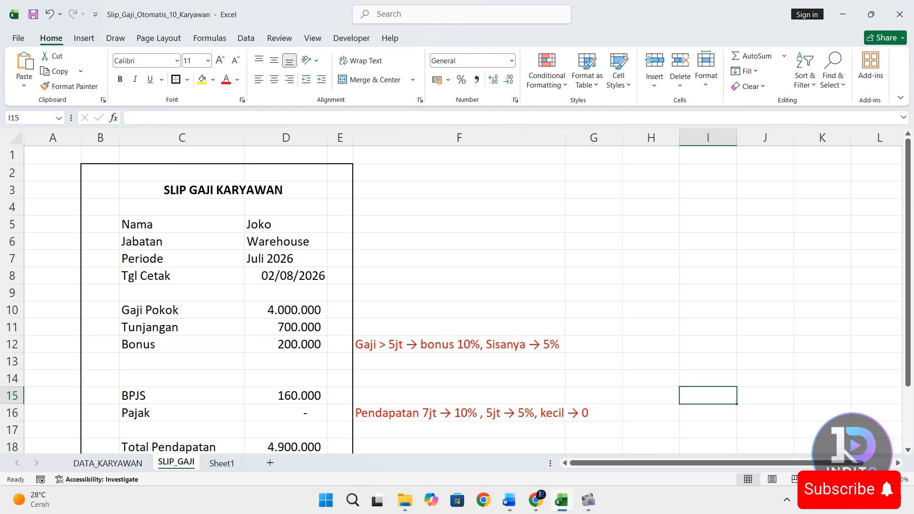
pyautogui.click(814, 480)
pyautogui.click(813, 480)
pyautogui.scroll(-2, 316, 285)
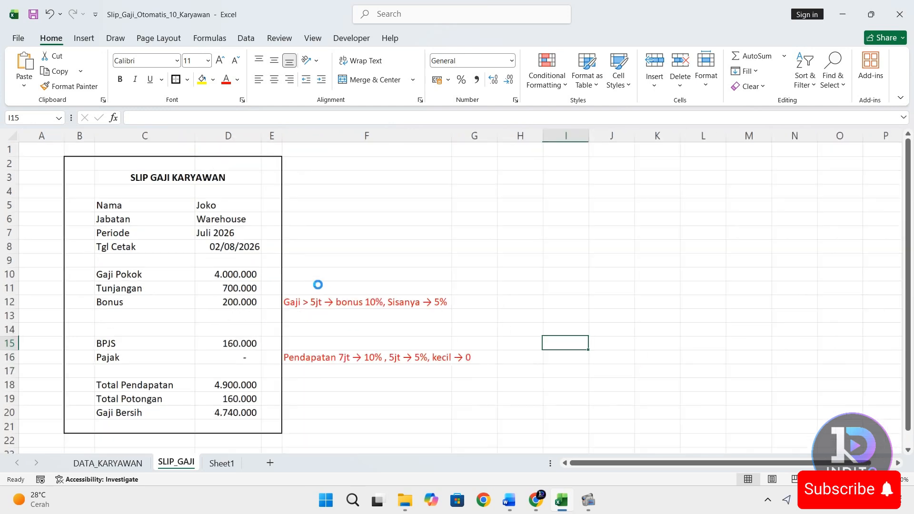
pyautogui.scroll(-2, 207, 220)
pyautogui.scroll(2, 207, 221)
pyautogui.scroll(-1, 206, 221)
pyautogui.scroll(1, 206, 221)
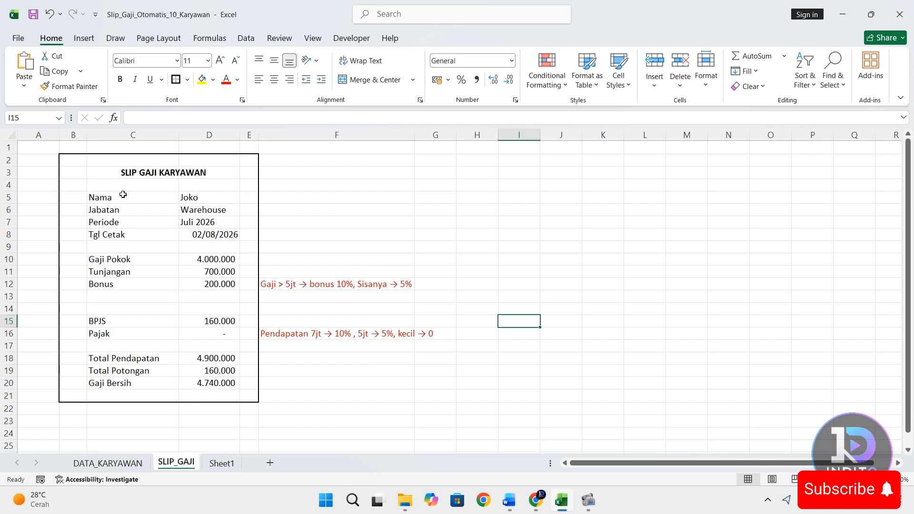
pyautogui.doubleClick(179, 135)
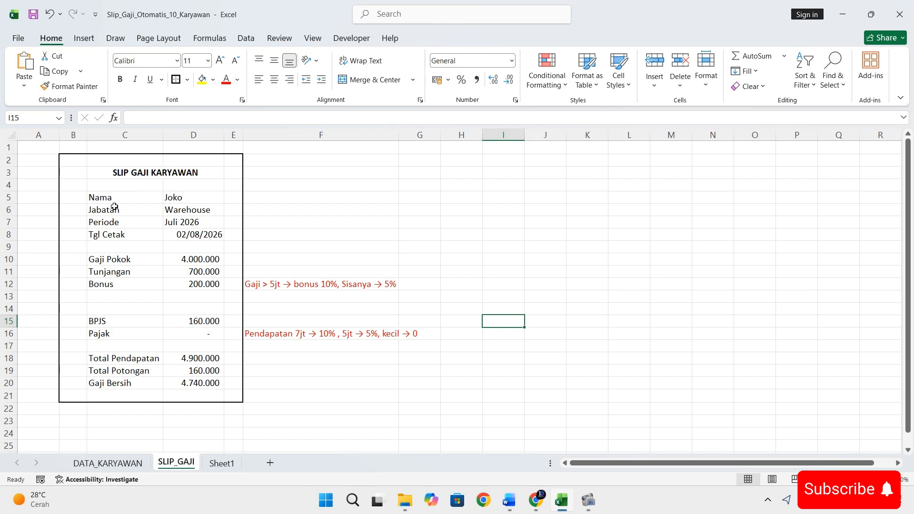
# Step: Make the payslip labels in C5:C20 bold and narrow the margin column B
pyautogui.moveTo(110, 197); pyautogui.dragTo(111, 385)
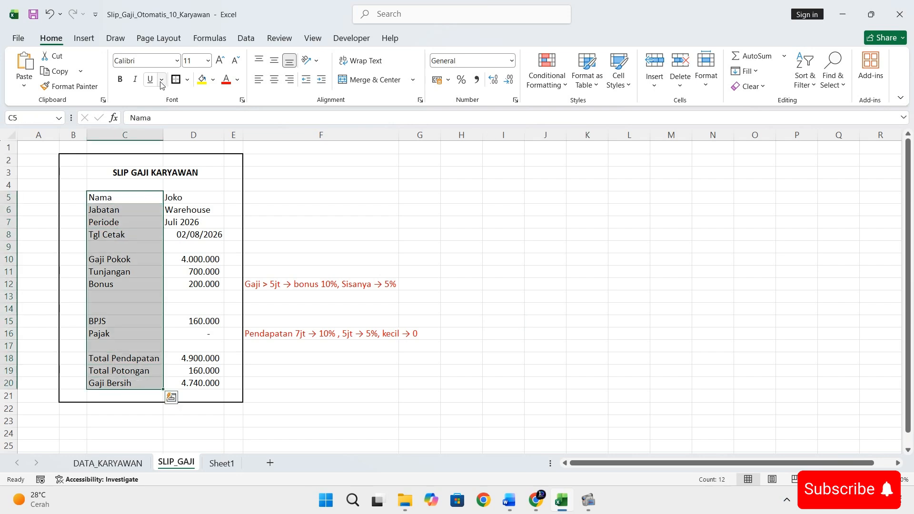
pyautogui.click(121, 79)
pyautogui.click(341, 200)
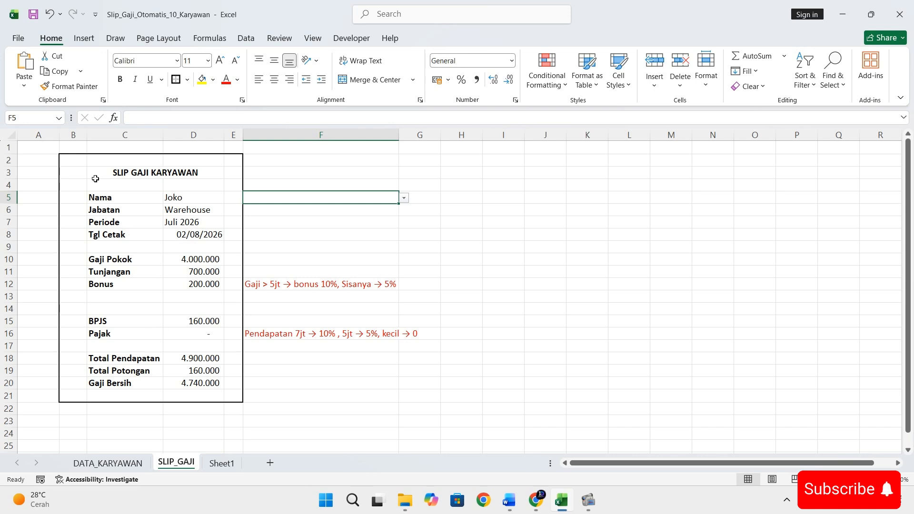
pyautogui.moveTo(86, 137); pyautogui.dragTo(76, 136)
# Step: Test the payslip formulas by choosing several employees in turn for Nama in D5, including the Finance, Warehouse, Marketing and Staff ones
pyautogui.click(882, 479)
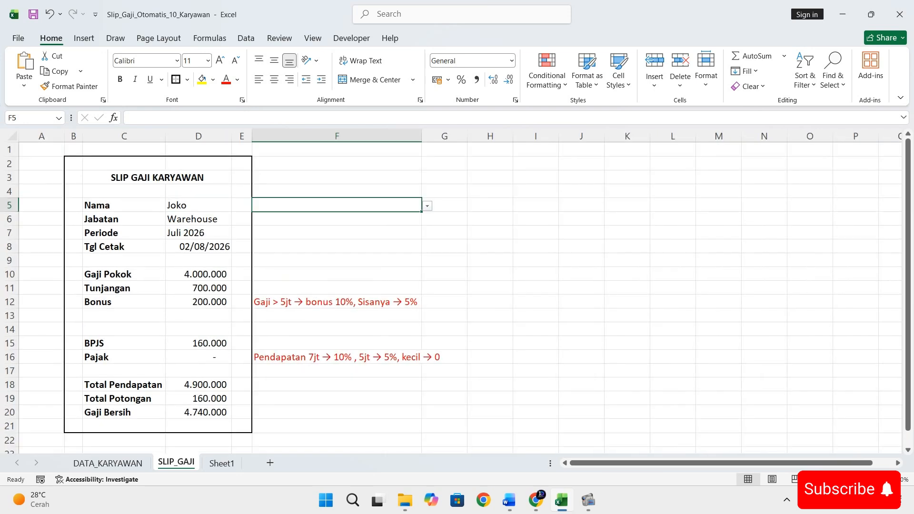
pyautogui.click(196, 203)
pyautogui.click(237, 206)
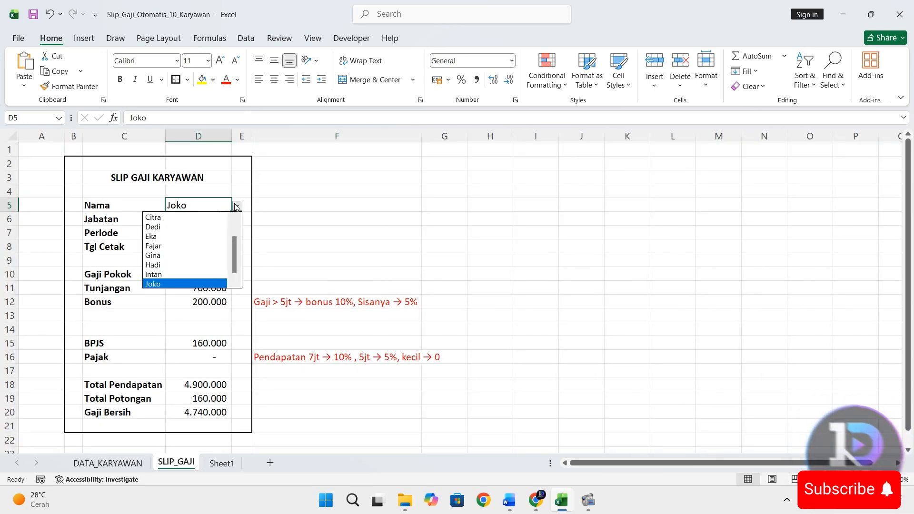
pyautogui.click(204, 236)
pyautogui.click(237, 208)
pyautogui.click(197, 267)
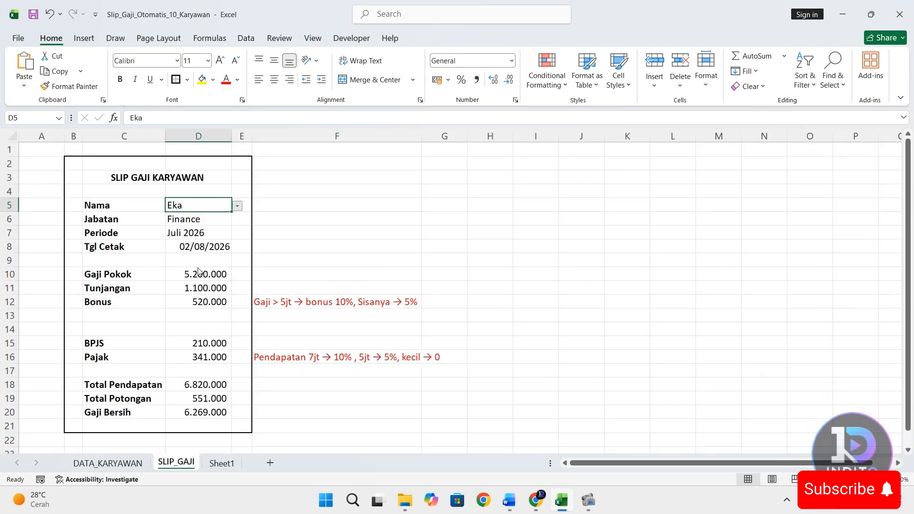
pyautogui.click(237, 208)
pyautogui.click(190, 239)
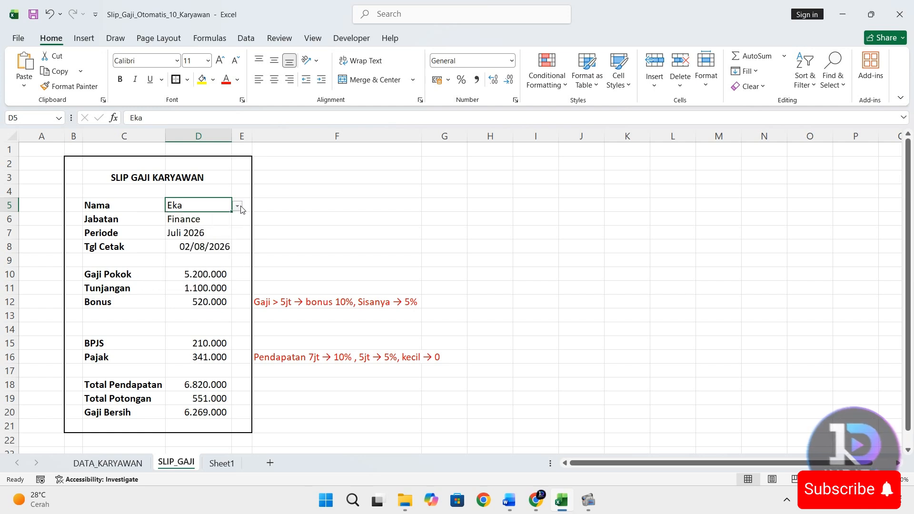
pyautogui.click(237, 206)
pyautogui.click(177, 285)
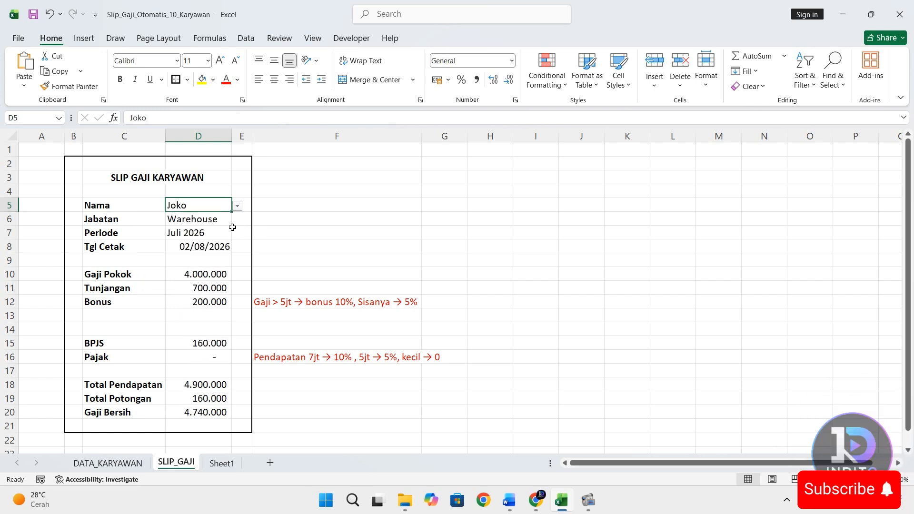
pyautogui.click(238, 206)
pyautogui.click(190, 248)
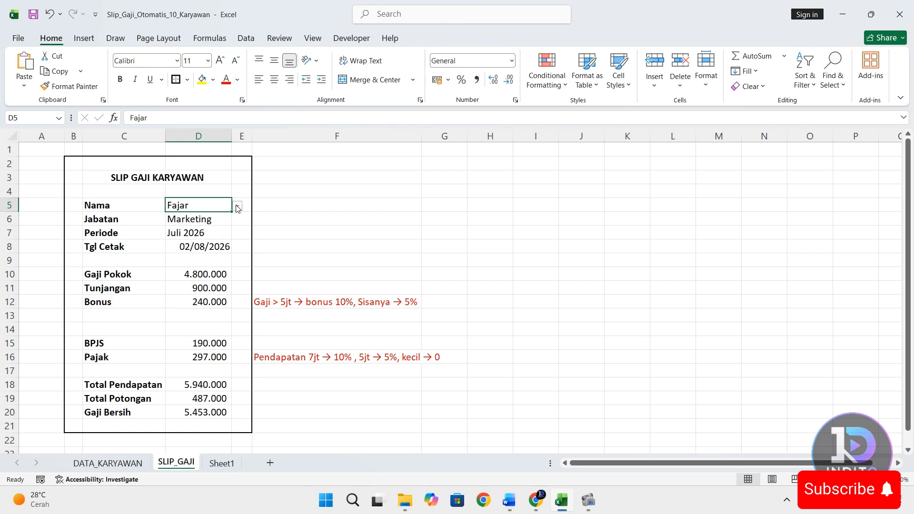
pyautogui.click(237, 206)
pyautogui.scroll(1, 190, 238)
pyautogui.click(187, 231)
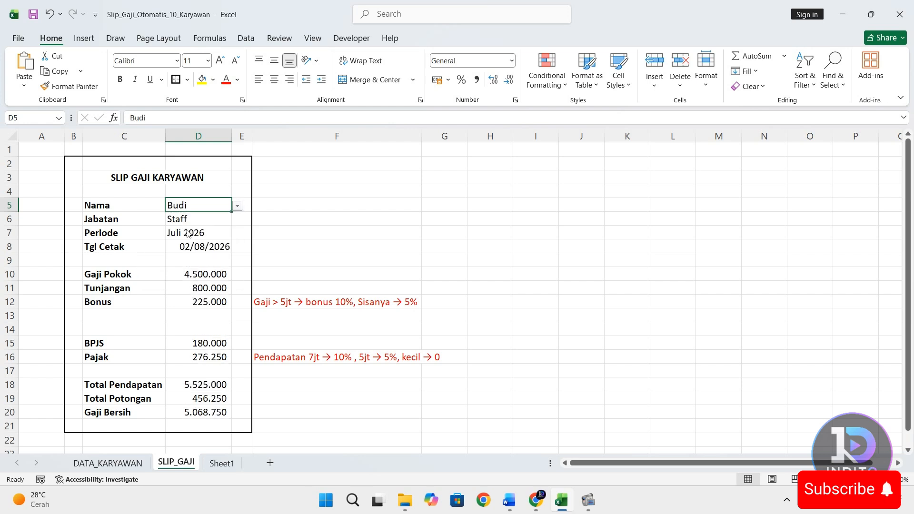
# Step: Set Nama in D5 to the first employee in the dropdown list, the one with the Admin position
pyautogui.click(237, 206)
pyautogui.scroll(1, 200, 243)
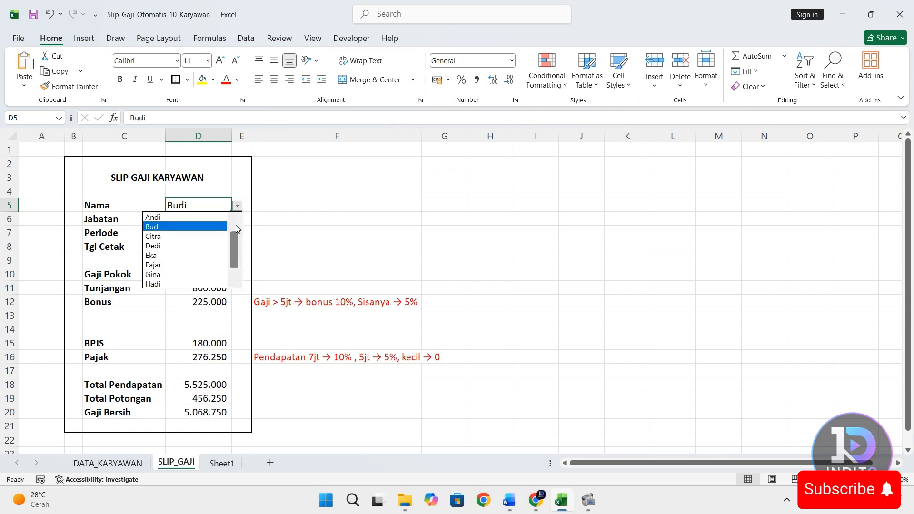
pyautogui.click(201, 219)
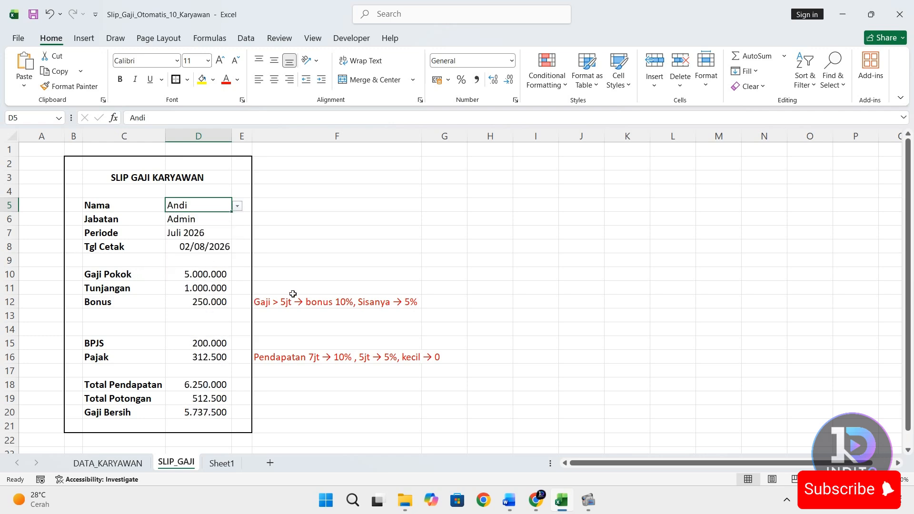
pyautogui.click(339, 253)
pyautogui.click(144, 464)
pyautogui.click(175, 464)
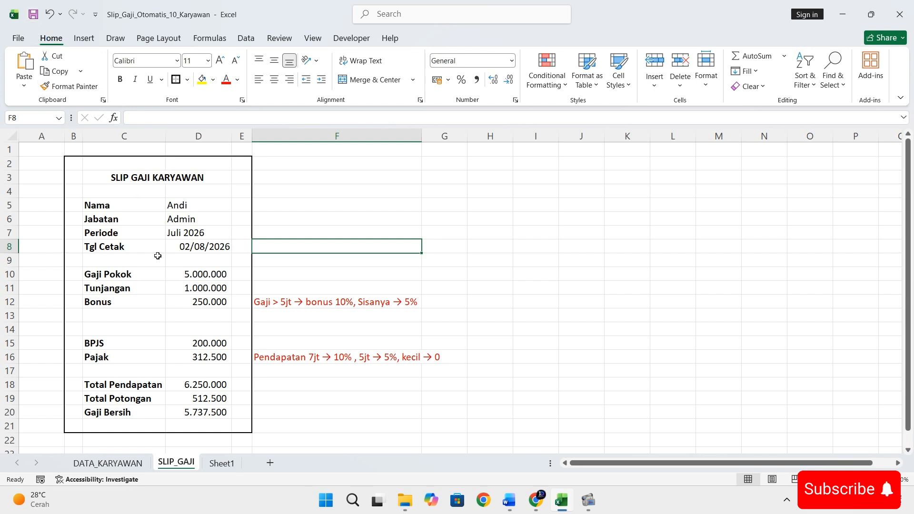
pyautogui.click(464, 296)
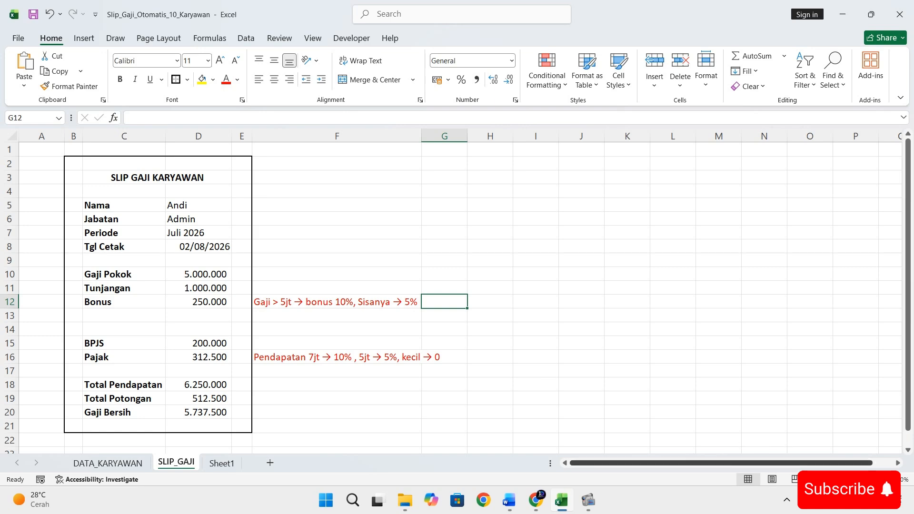
pyautogui.click(886, 479)
pyautogui.click(886, 480)
pyautogui.click(887, 480)
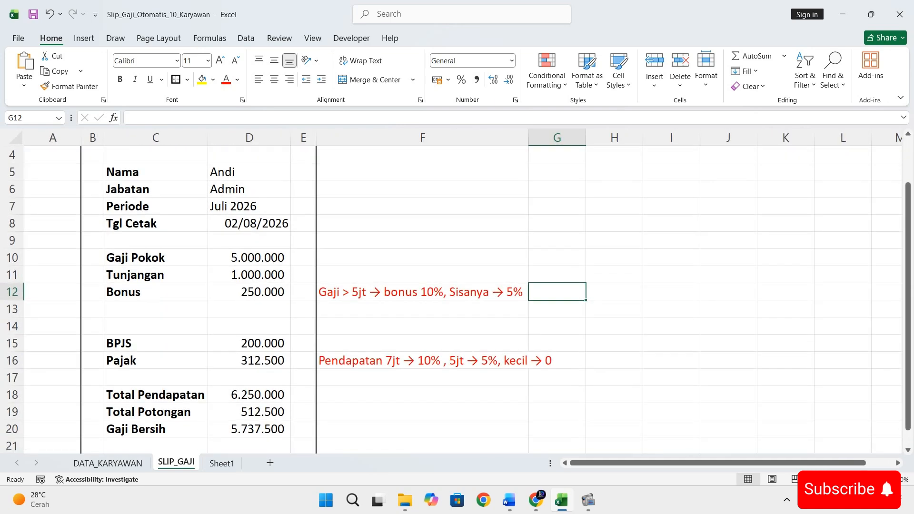
pyautogui.click(886, 480)
pyautogui.scroll(1, 466, 272)
pyautogui.scroll(-3, 466, 271)
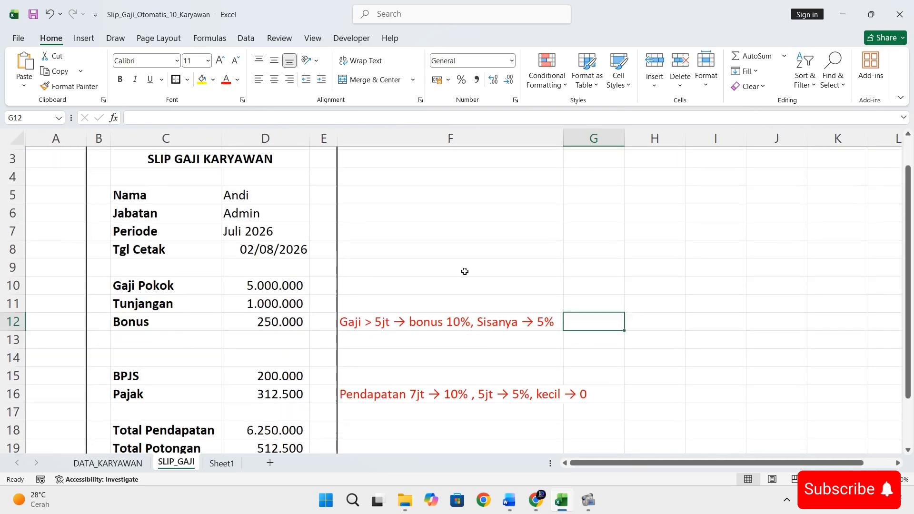
pyautogui.scroll(3, 458, 269)
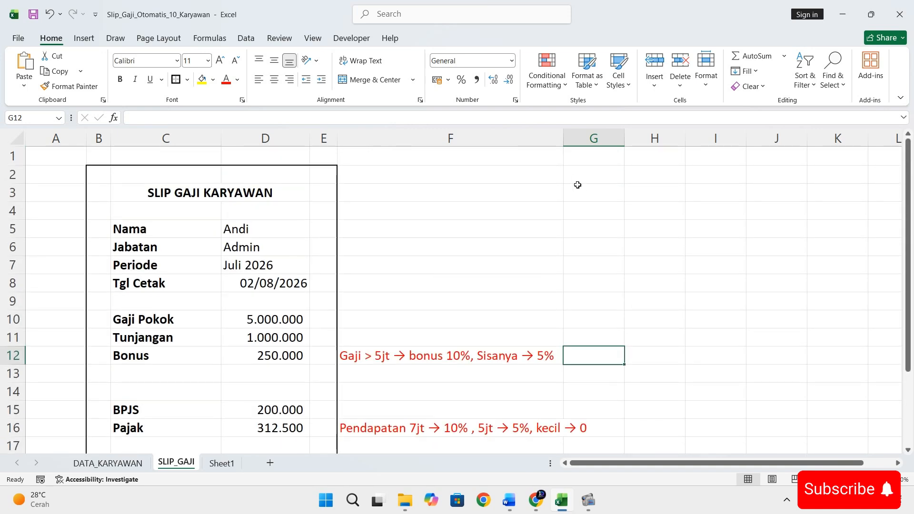
pyautogui.click(589, 504)
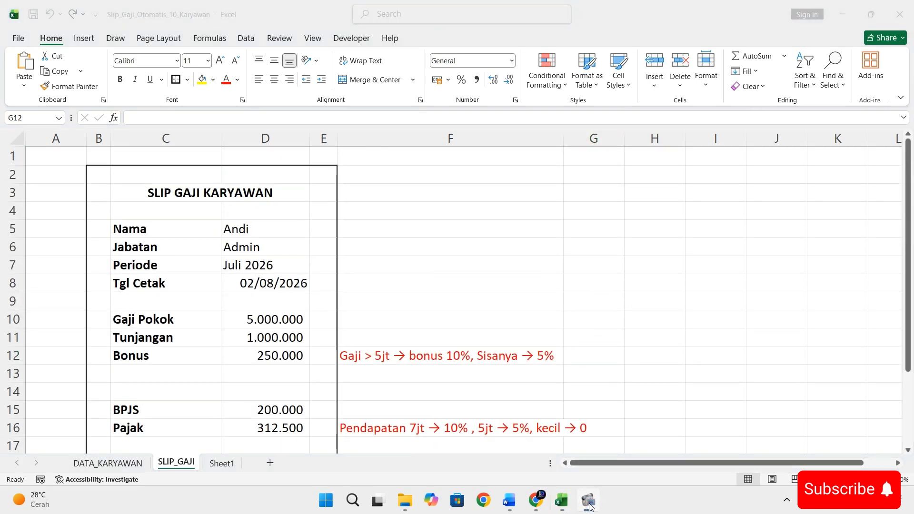